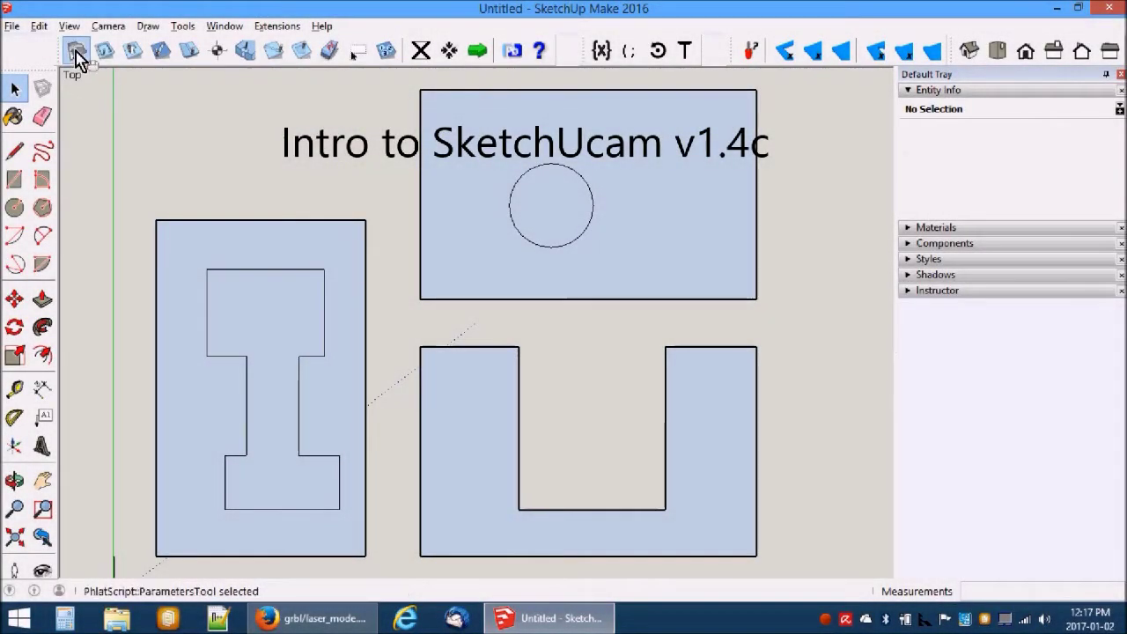
Review the SketchUcam cutting parameters unchanged, then open the SketchUcam help in Firefox
click(77, 54)
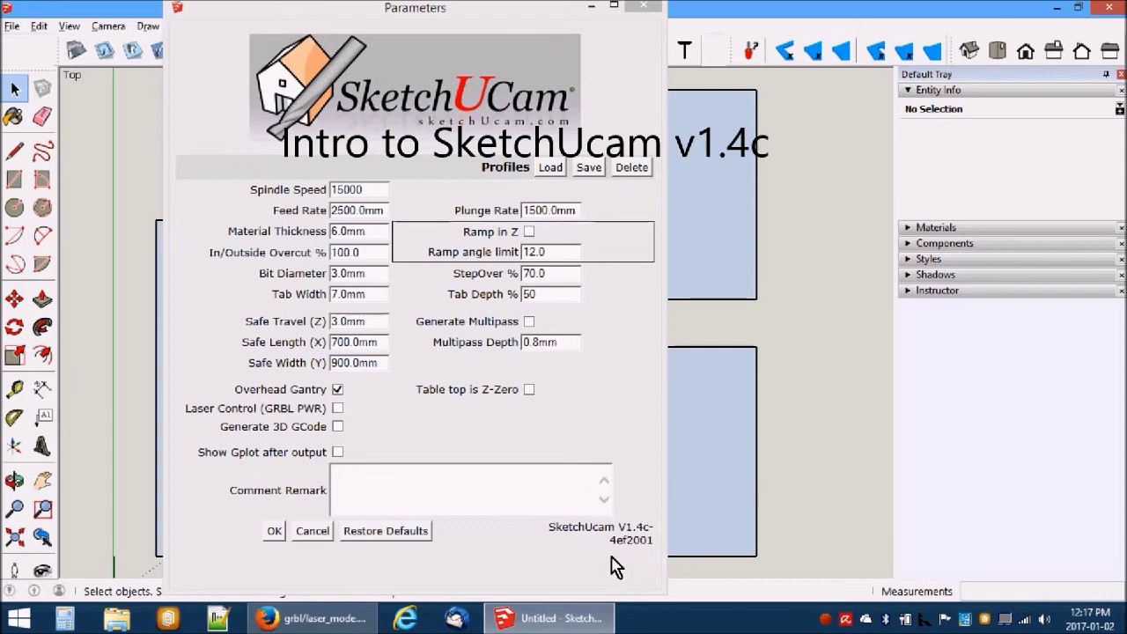
click(275, 531)
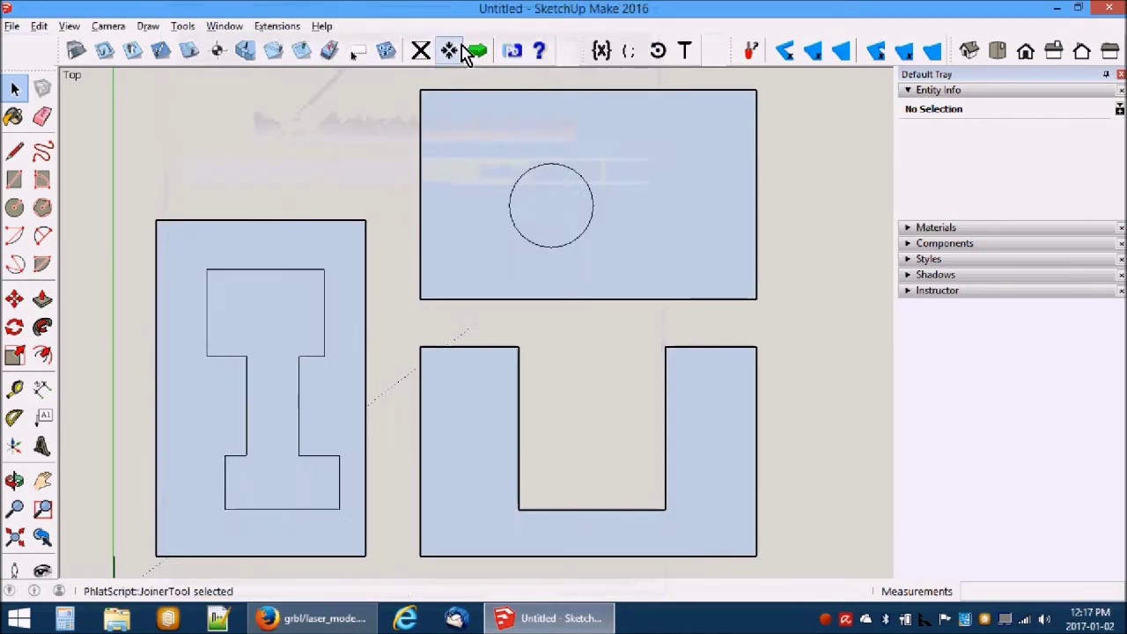
click(539, 53)
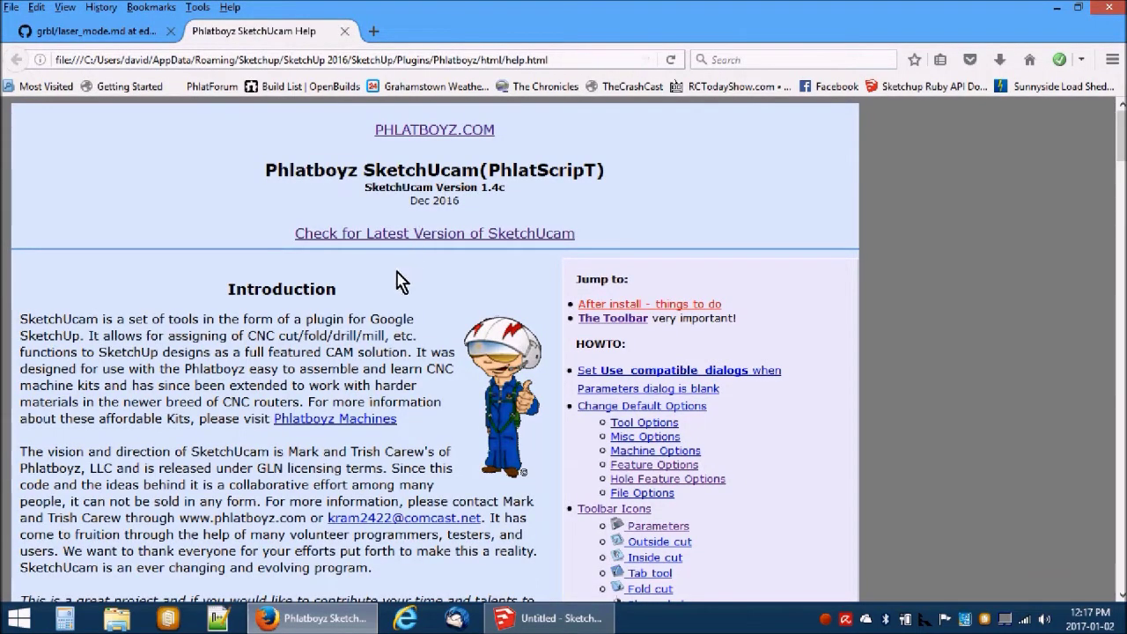
click(597, 306)
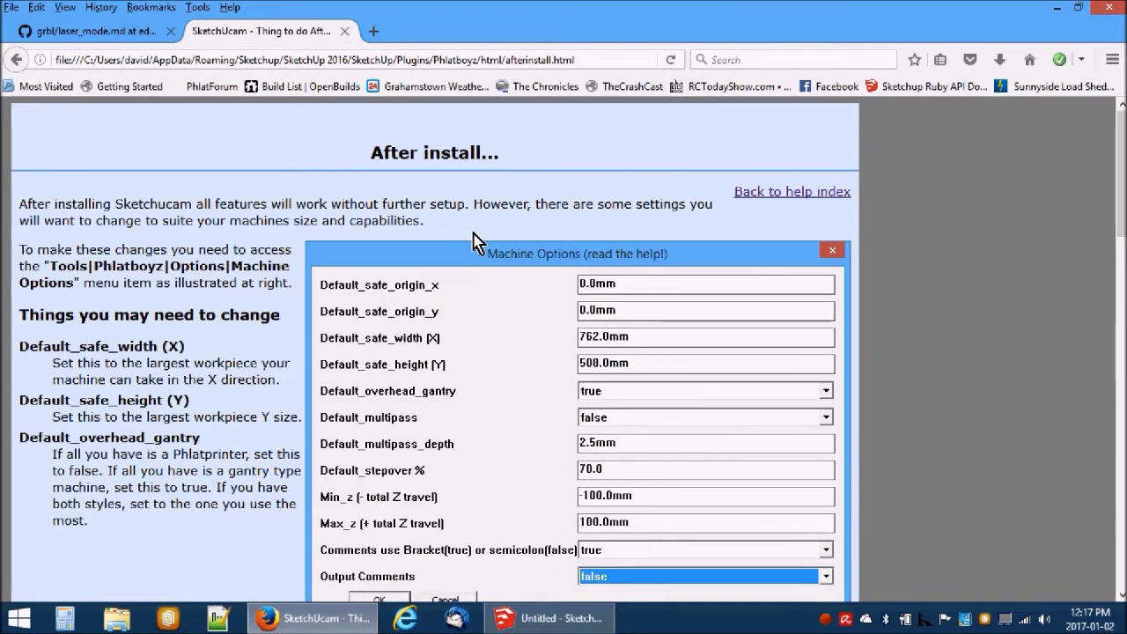
scroll(473, 239, down, 5)
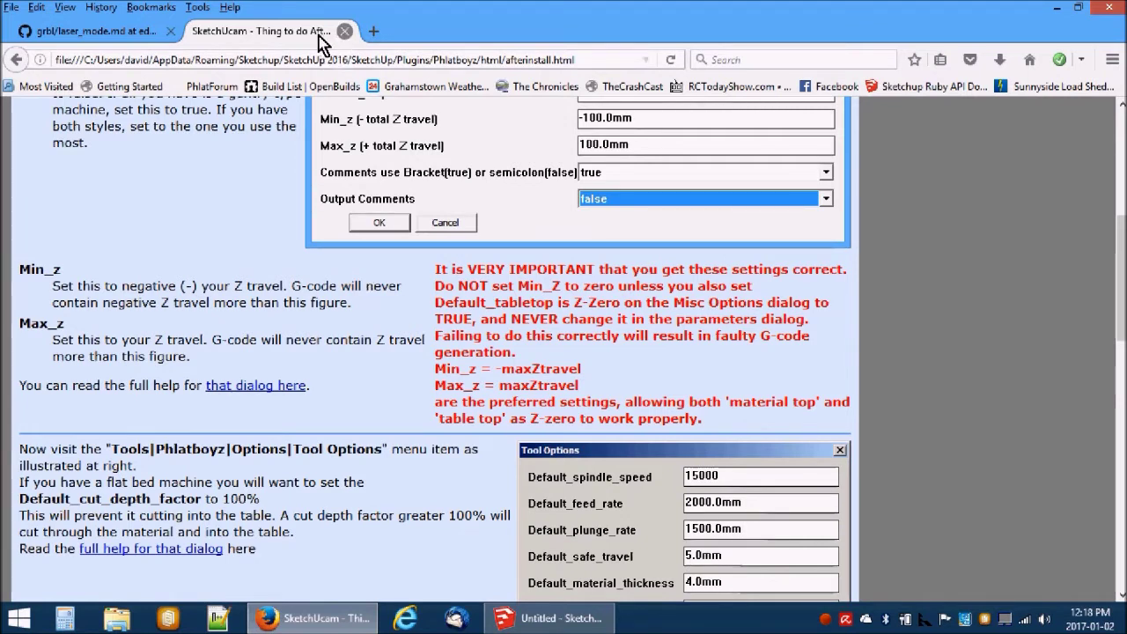
right_click(17, 62)
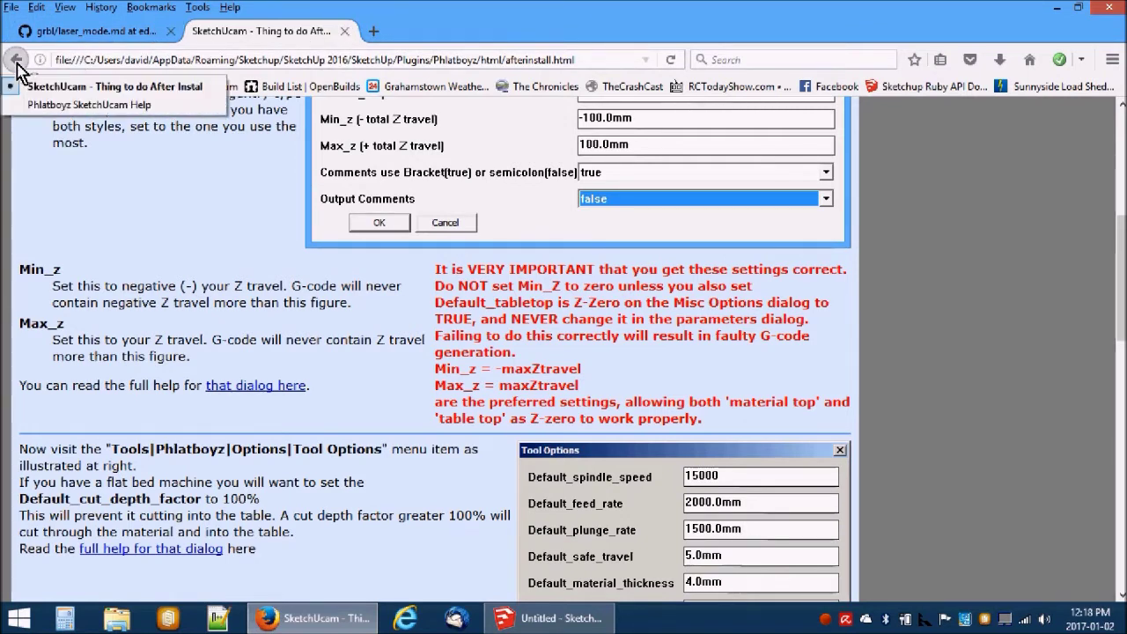
click(17, 62)
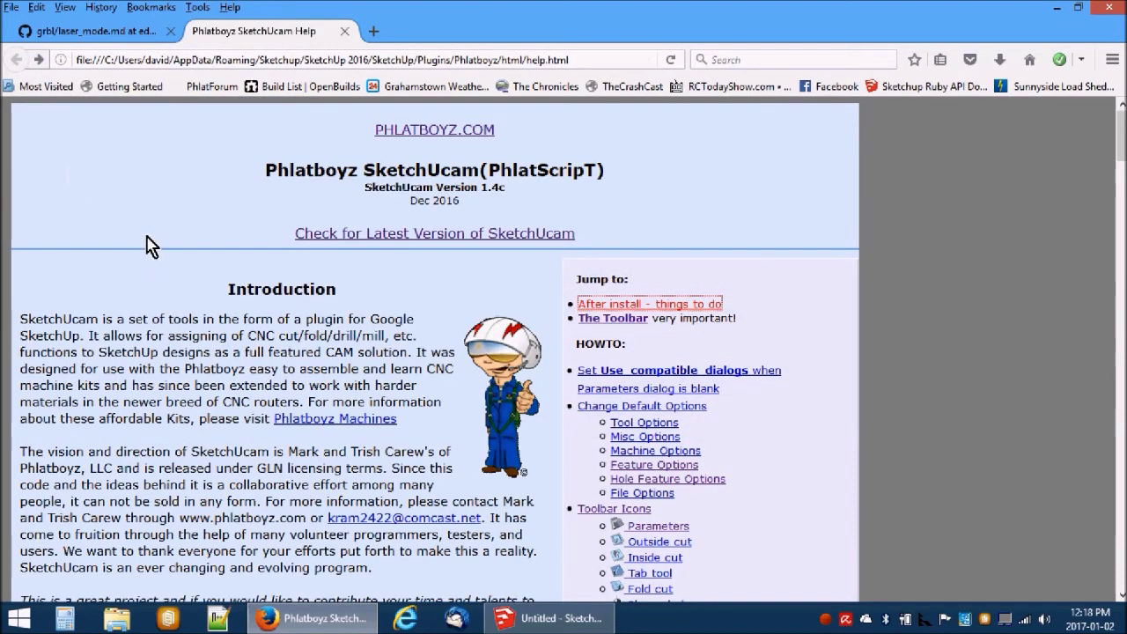
Scroll the SketchUcam help page down to the 'New in V1.4c' notes
scroll(312, 328, down, 10)
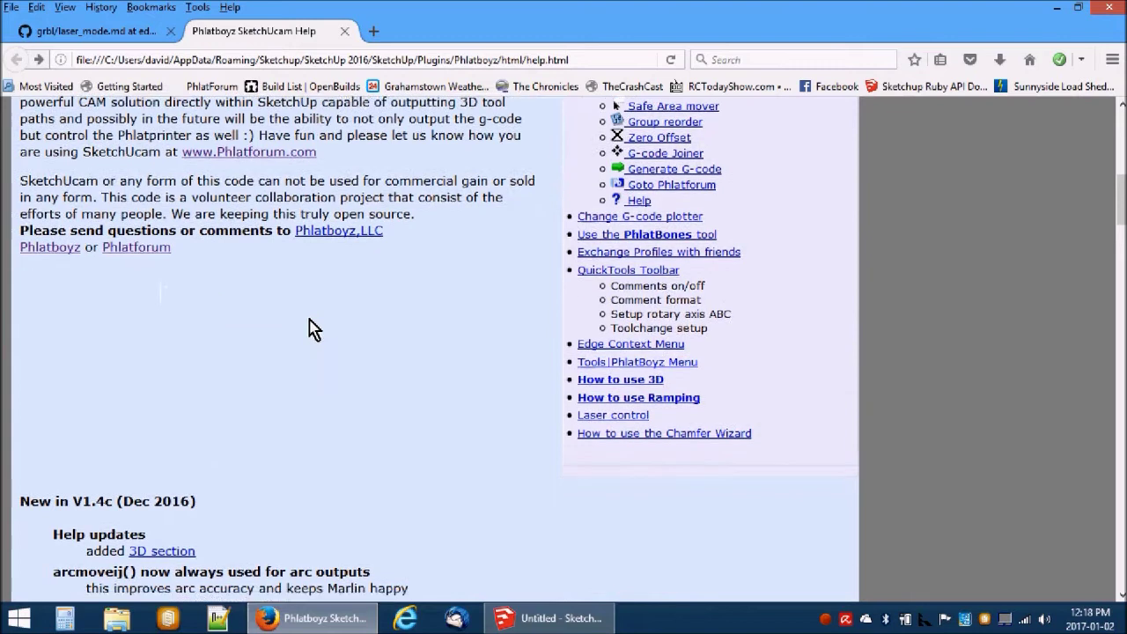
scroll(312, 329, down, 7)
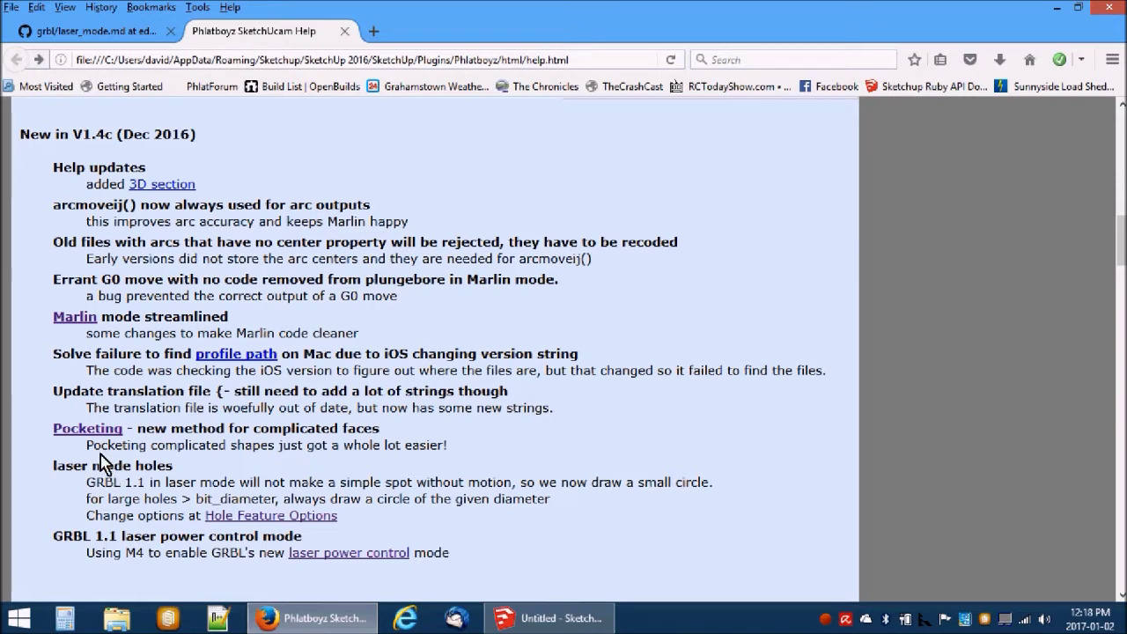
Open the Pocketing notes in a new tab and read the Pocket Tool and FLOOD mode sections
middle_click(92, 429)
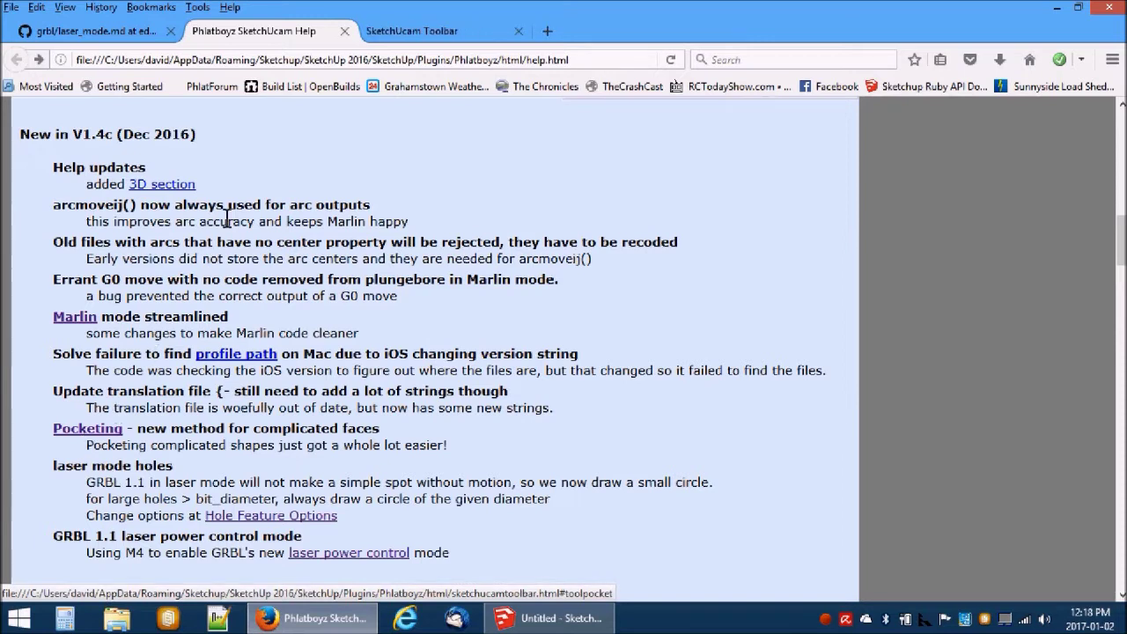
click(388, 35)
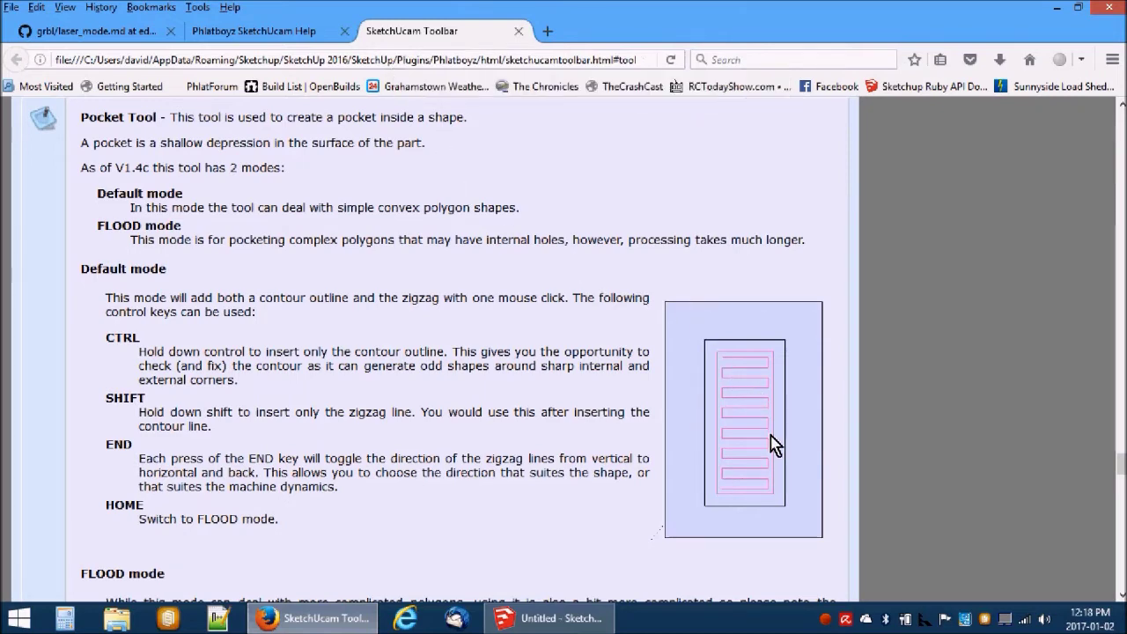
scroll(511, 366, down, 10)
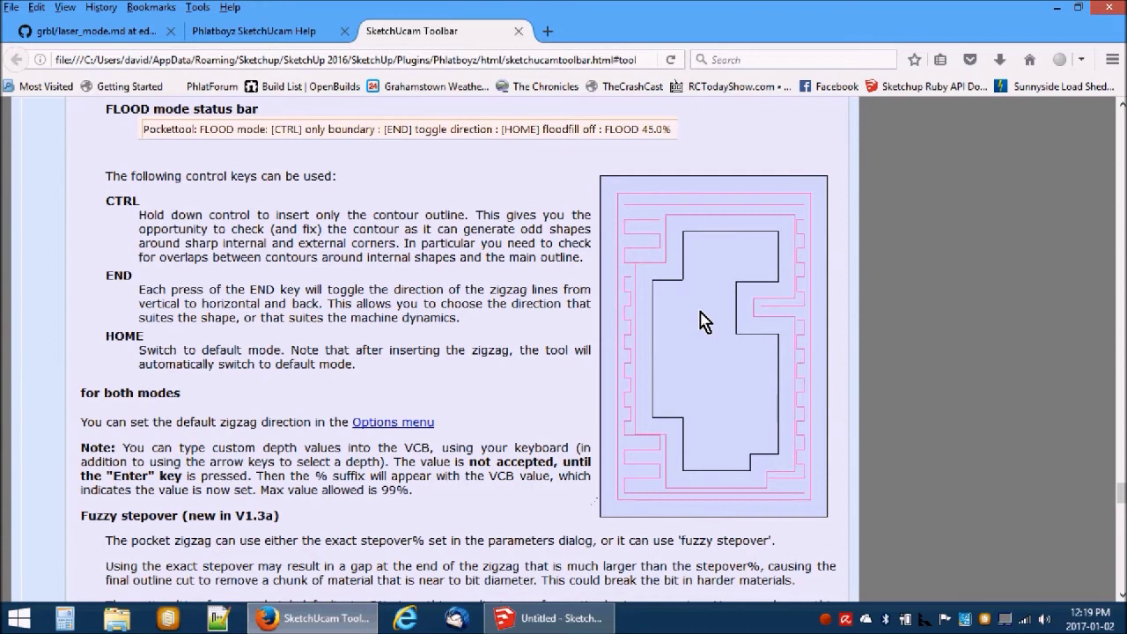
scroll(370, 273, up, 2)
drag(102, 203, 276, 206)
scroll(310, 237, up, 4)
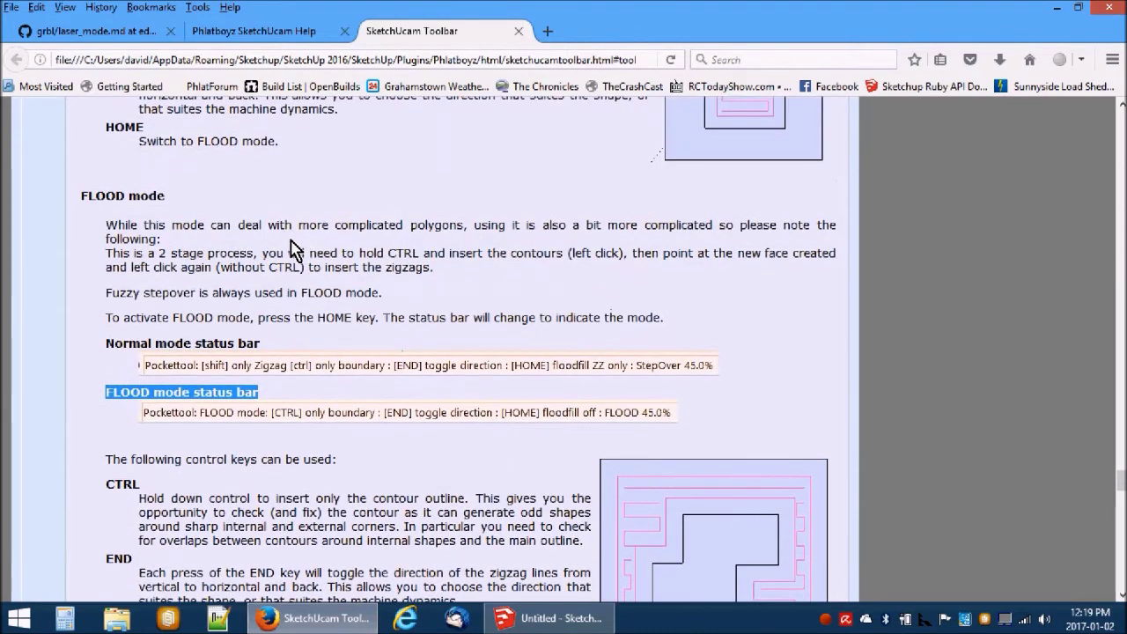
click(284, 245)
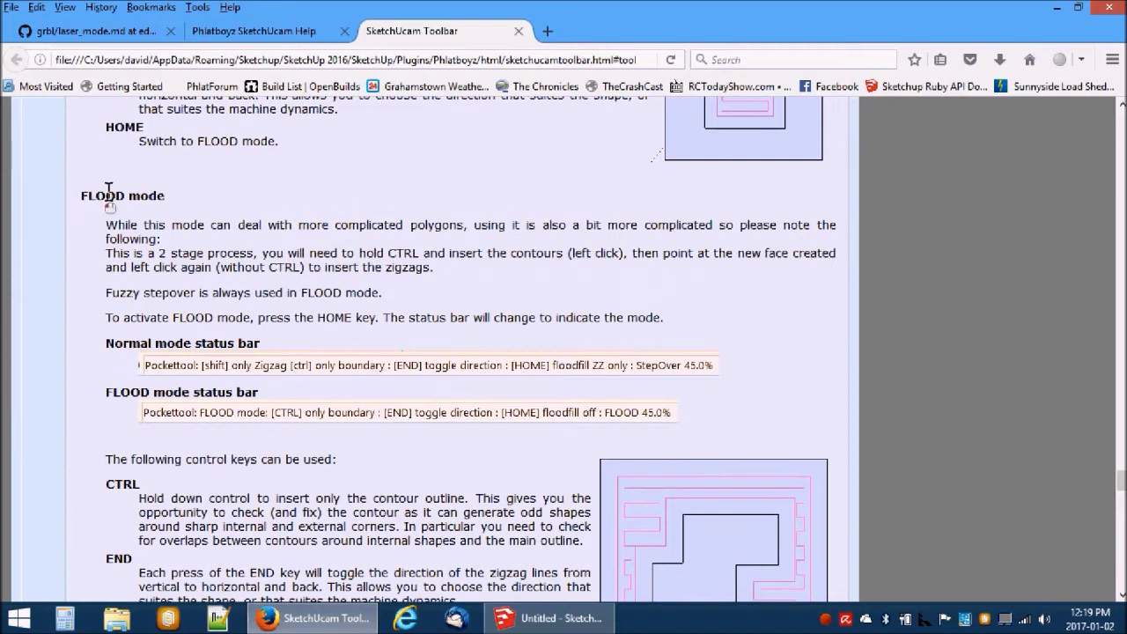
drag(78, 201, 213, 204)
click(227, 225)
scroll(227, 228, down, 2)
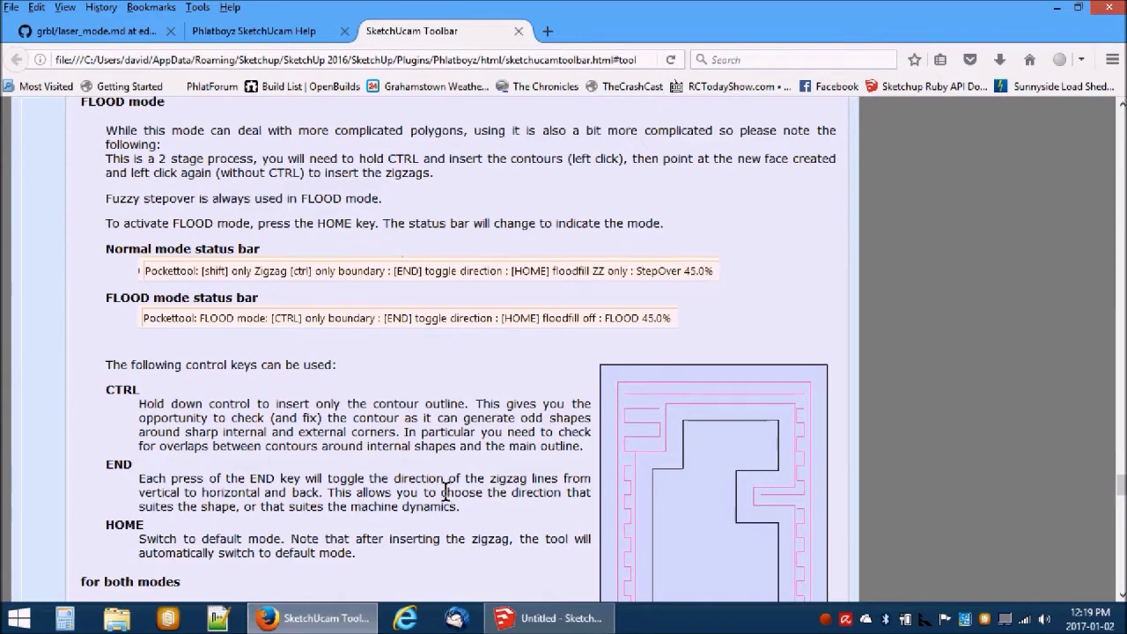
click(543, 618)
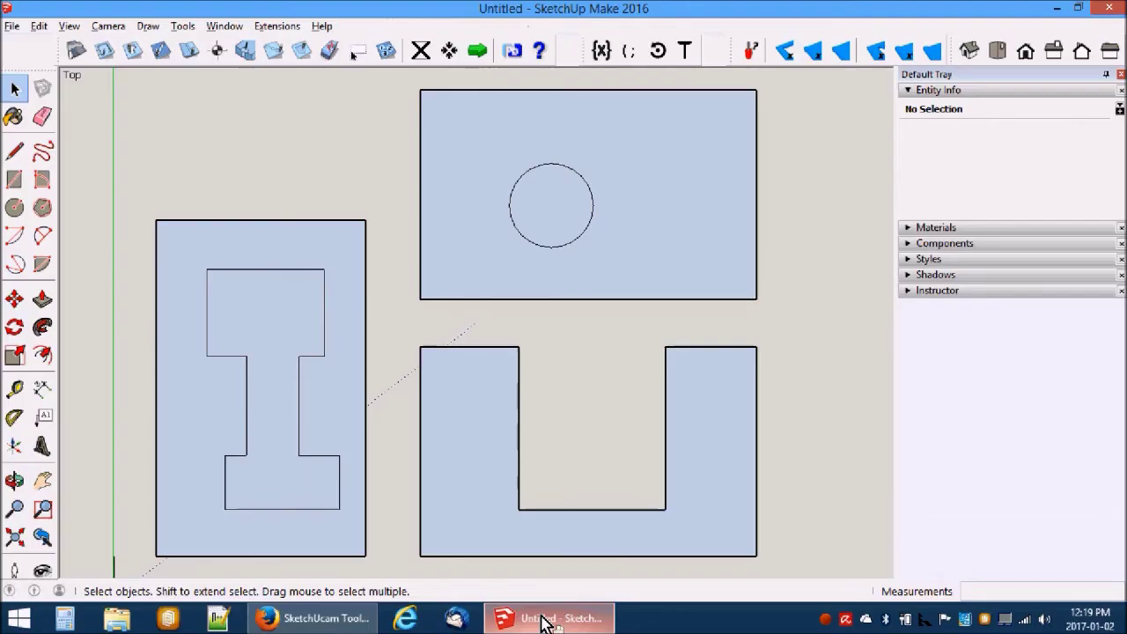
click(351, 263)
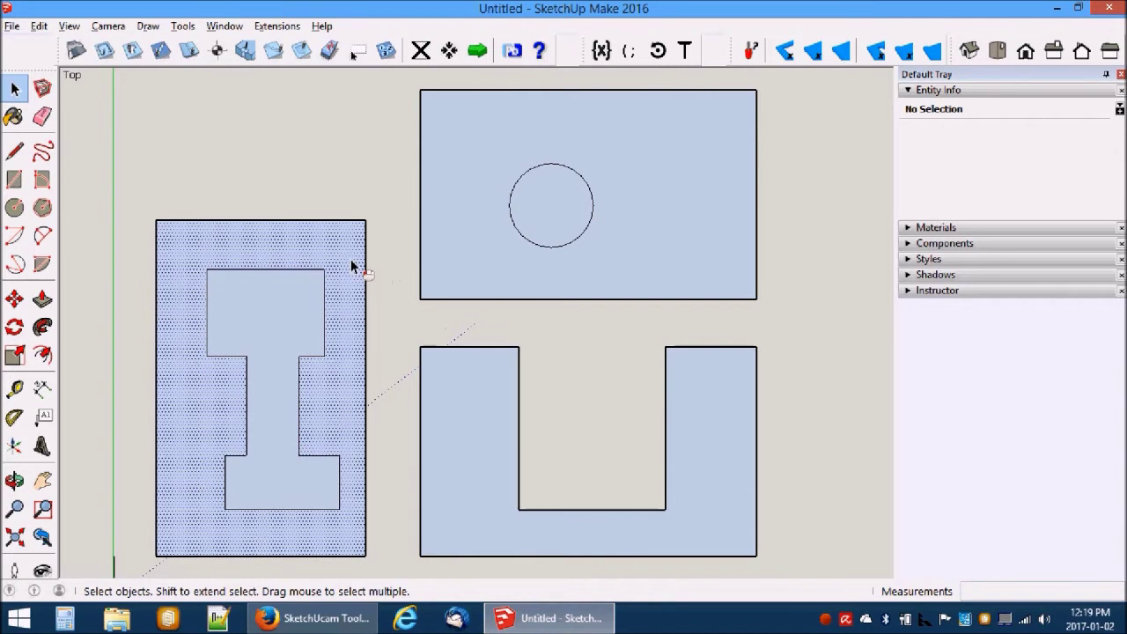
click(445, 243)
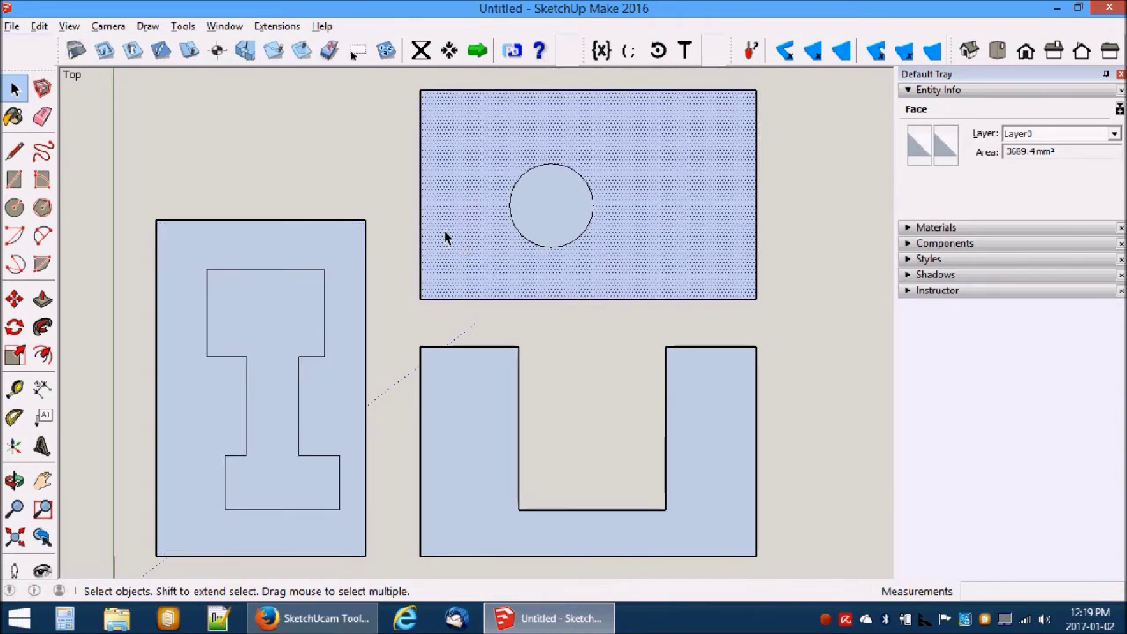
click(465, 412)
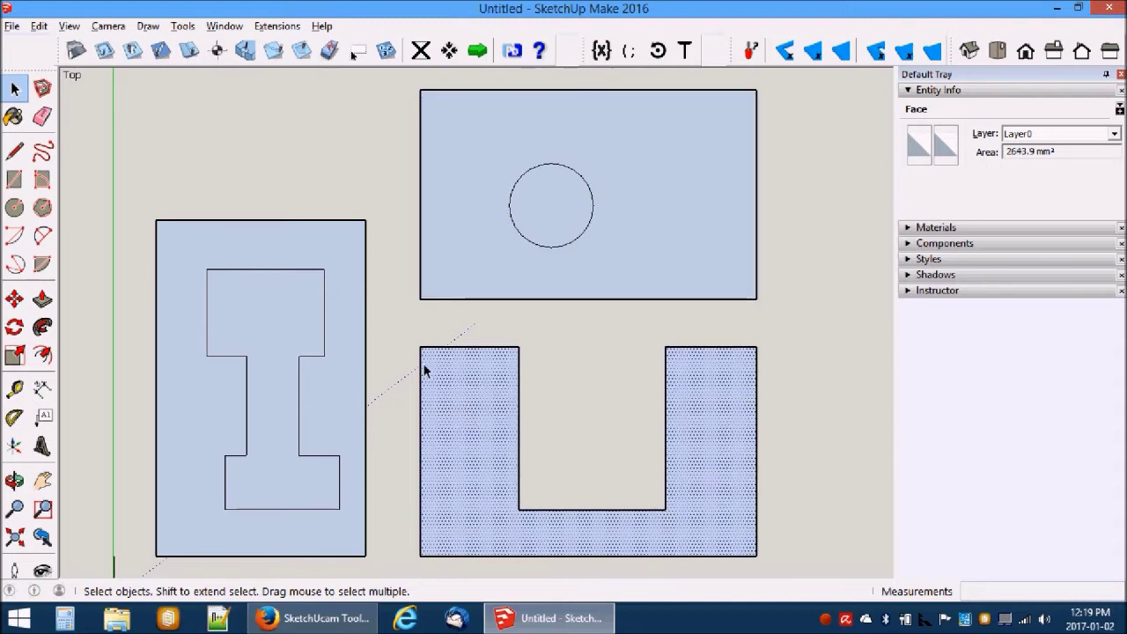
click(301, 53)
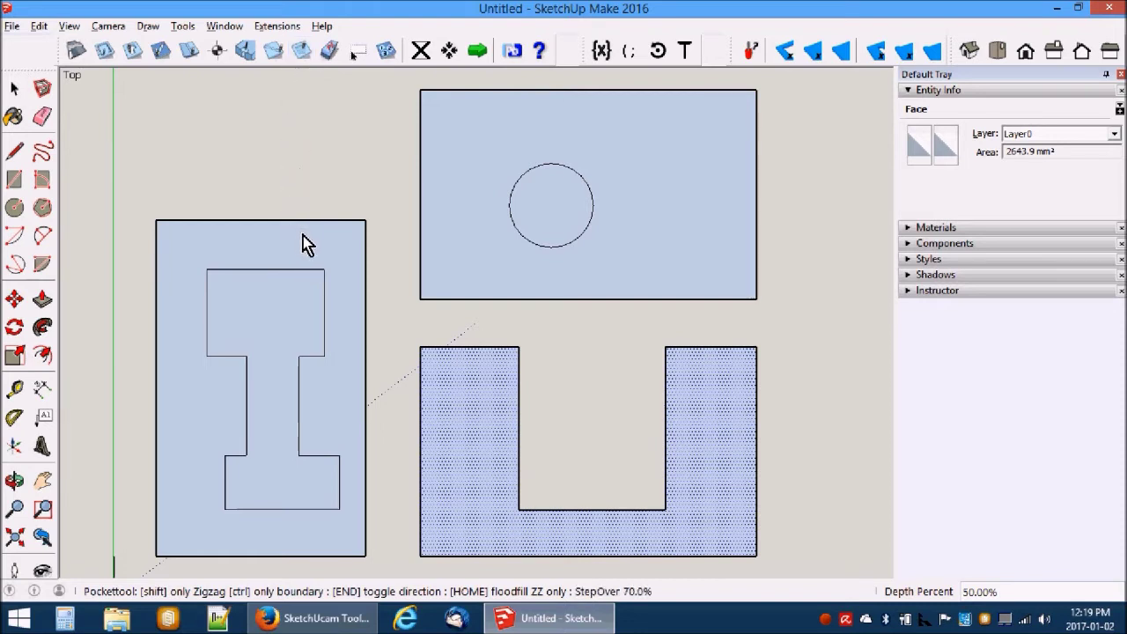
click(292, 296)
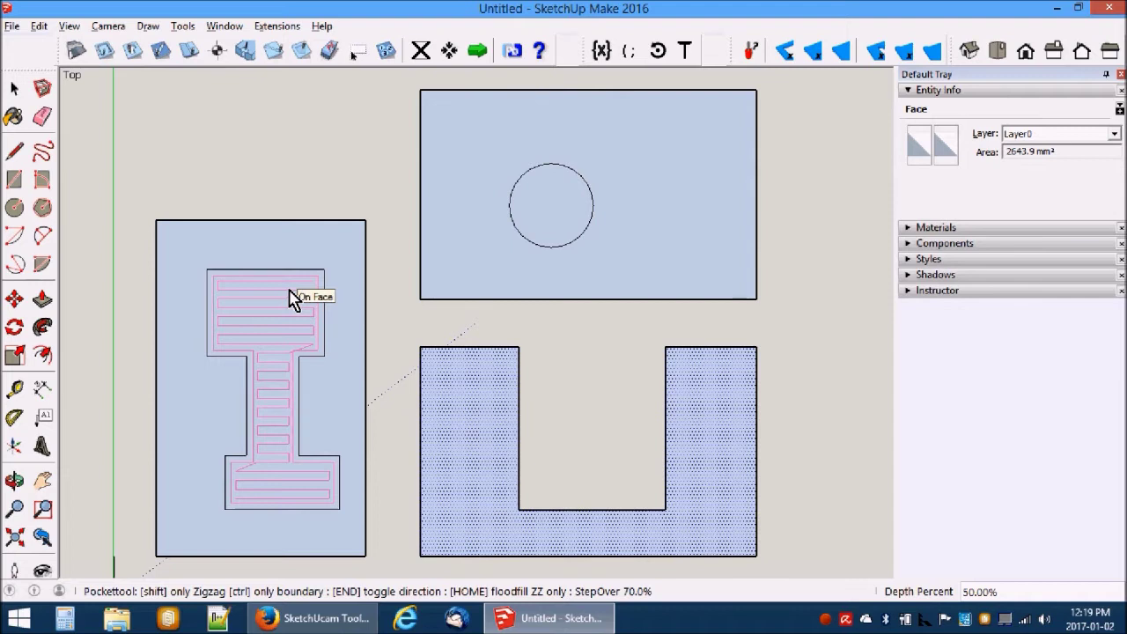
key(End)
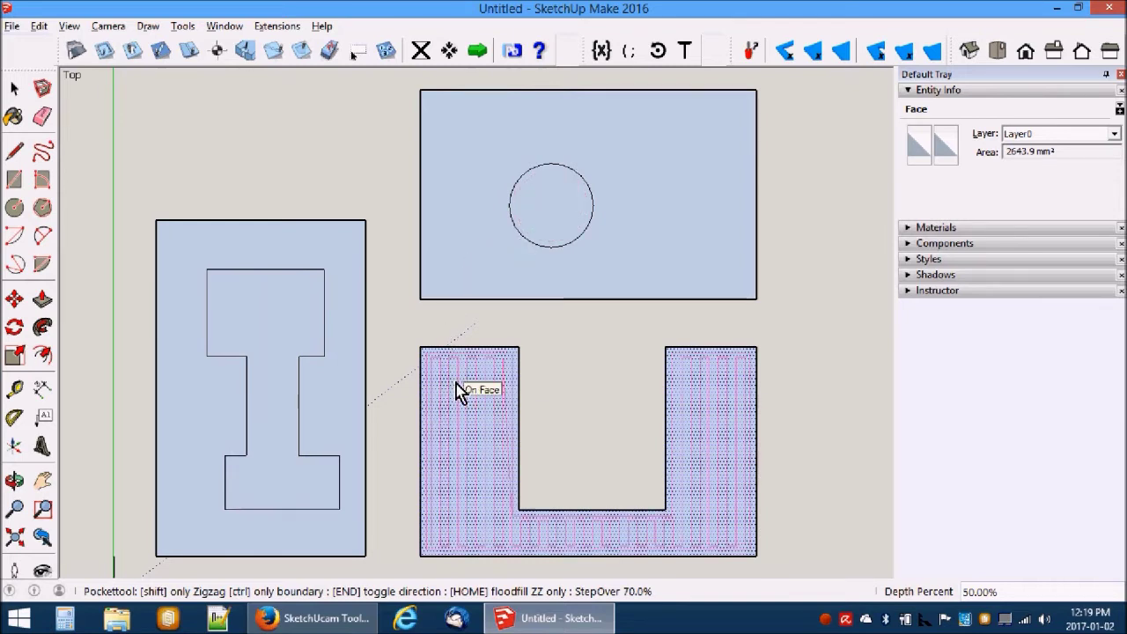
key(End)
key(End)
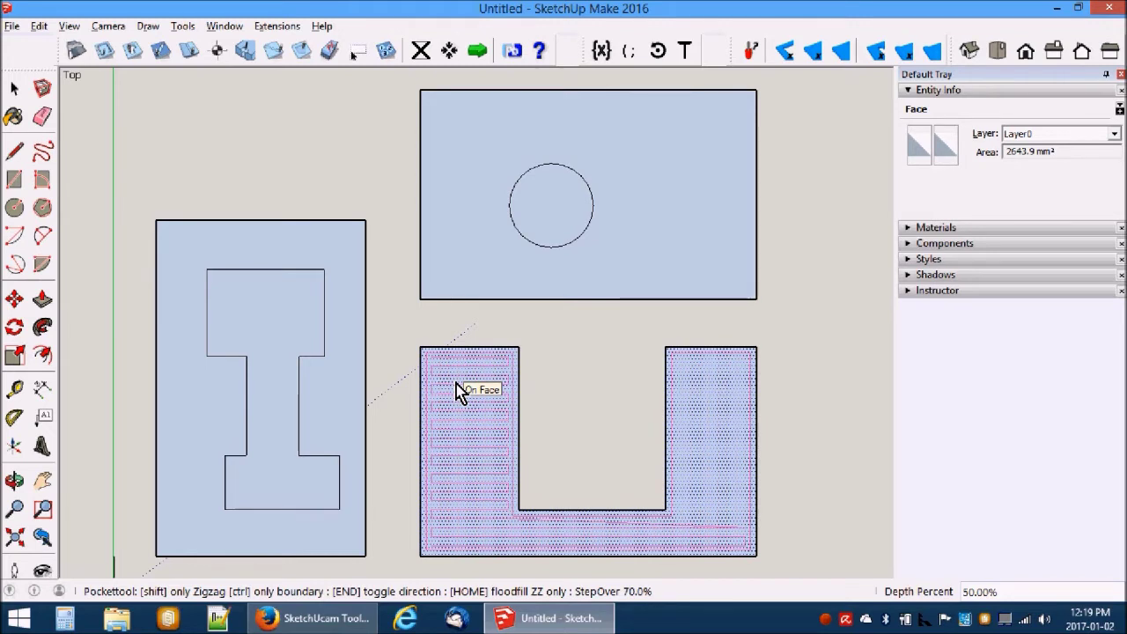
click(15, 88)
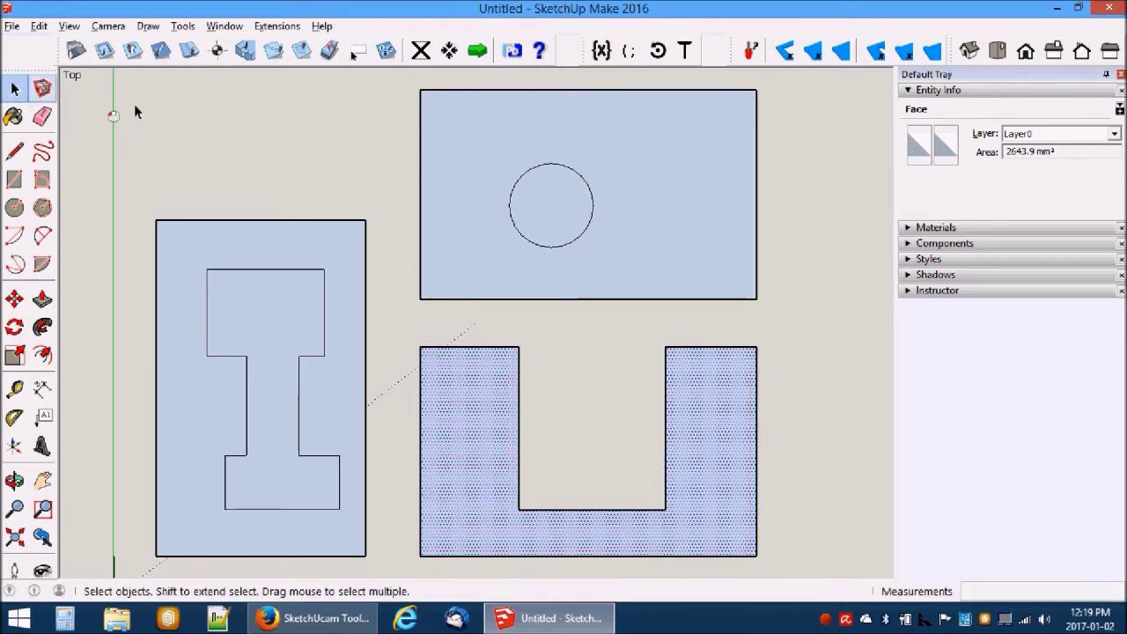
Insert a flood-mode zigzag pocket on the left face around the I-shaped hole
click(302, 51)
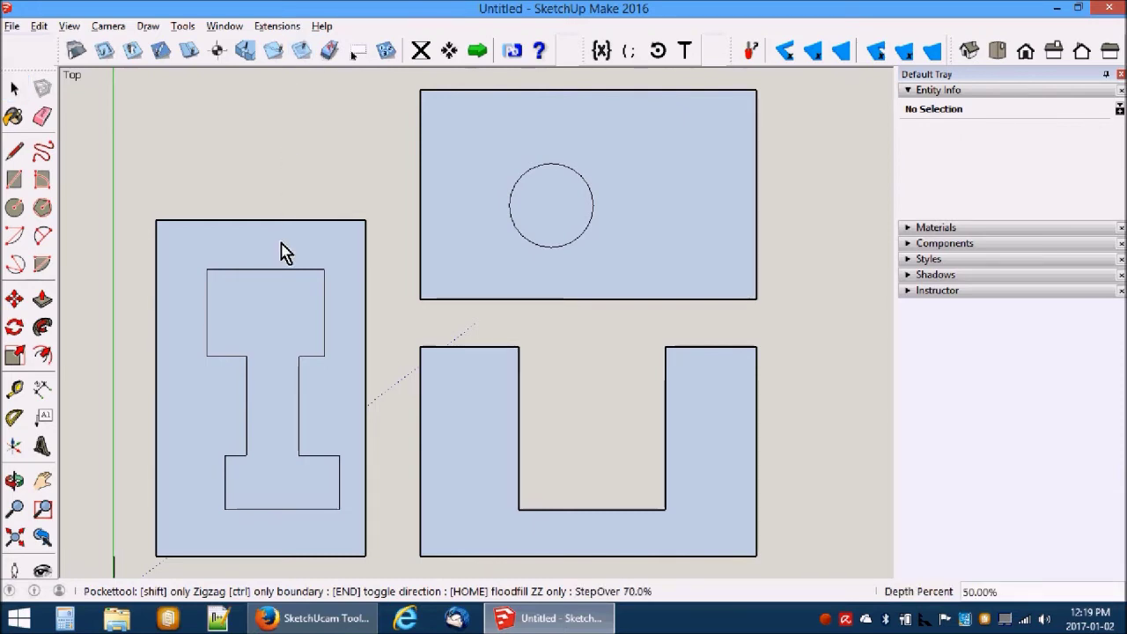
key(Home)
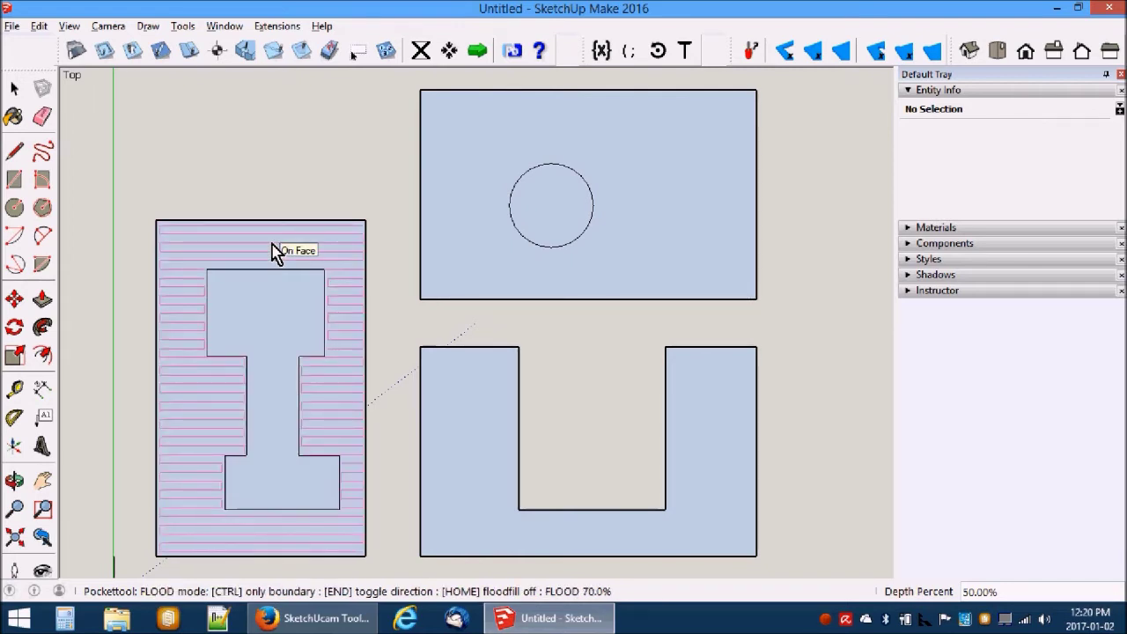
key(ctrl)
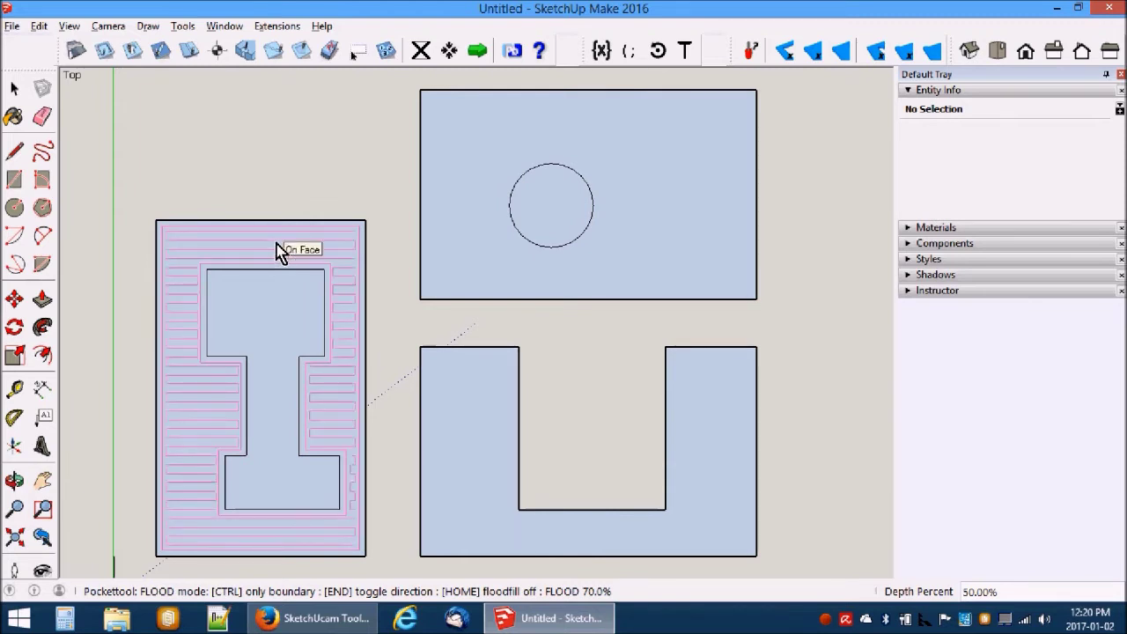
click(280, 251)
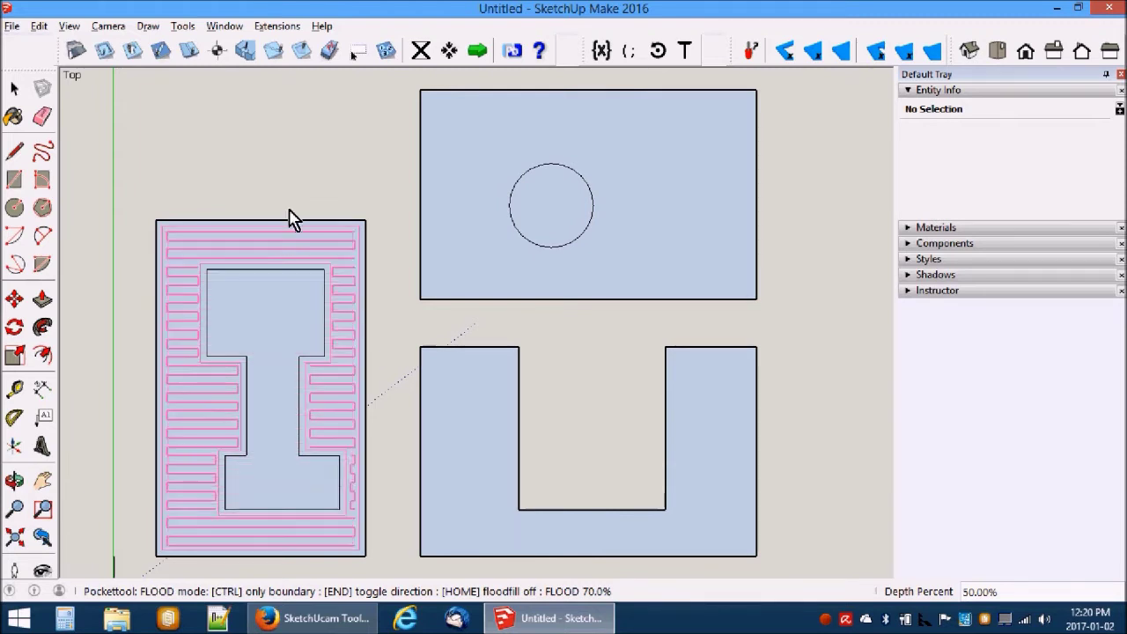
key(space)
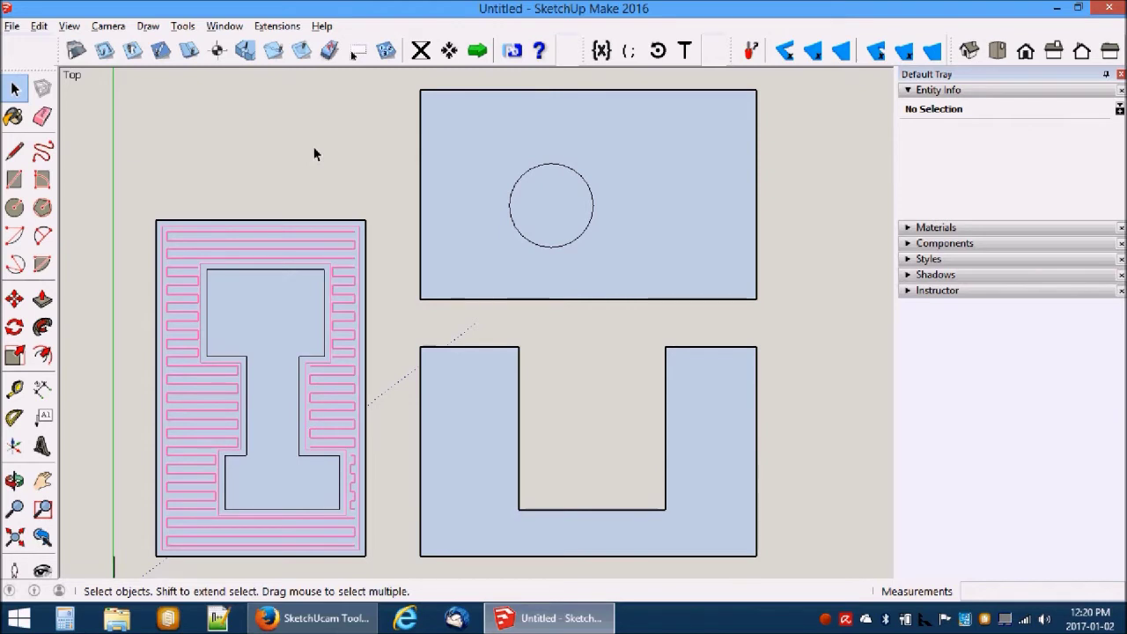
Inspect the offset contour and separate zigzag pieces of the new pocket toolpath
click(326, 372)
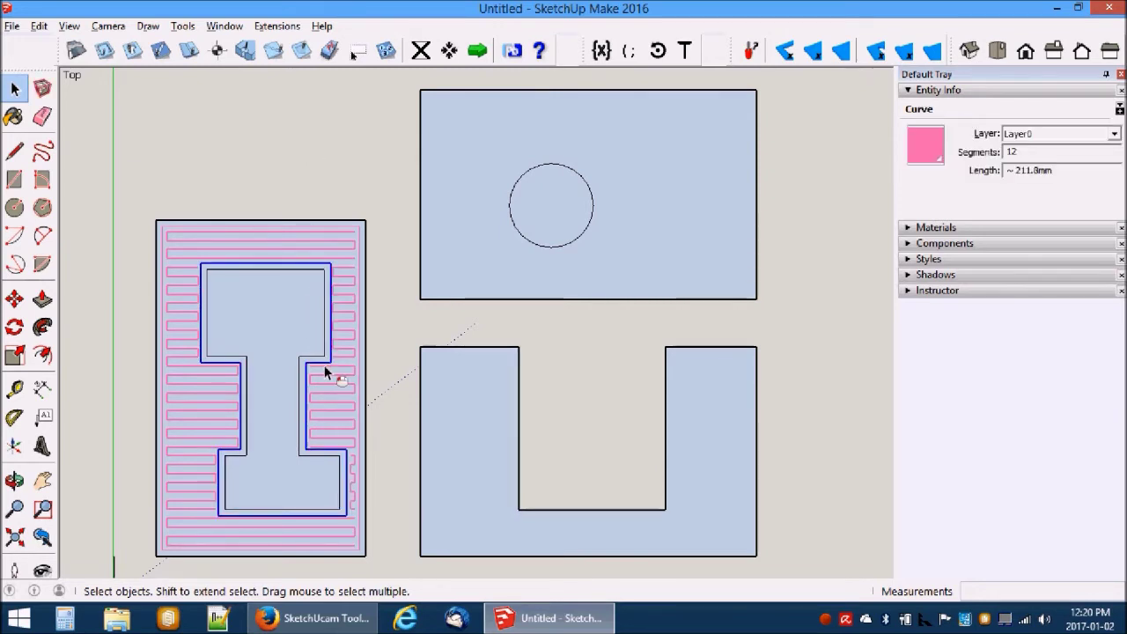
click(333, 366)
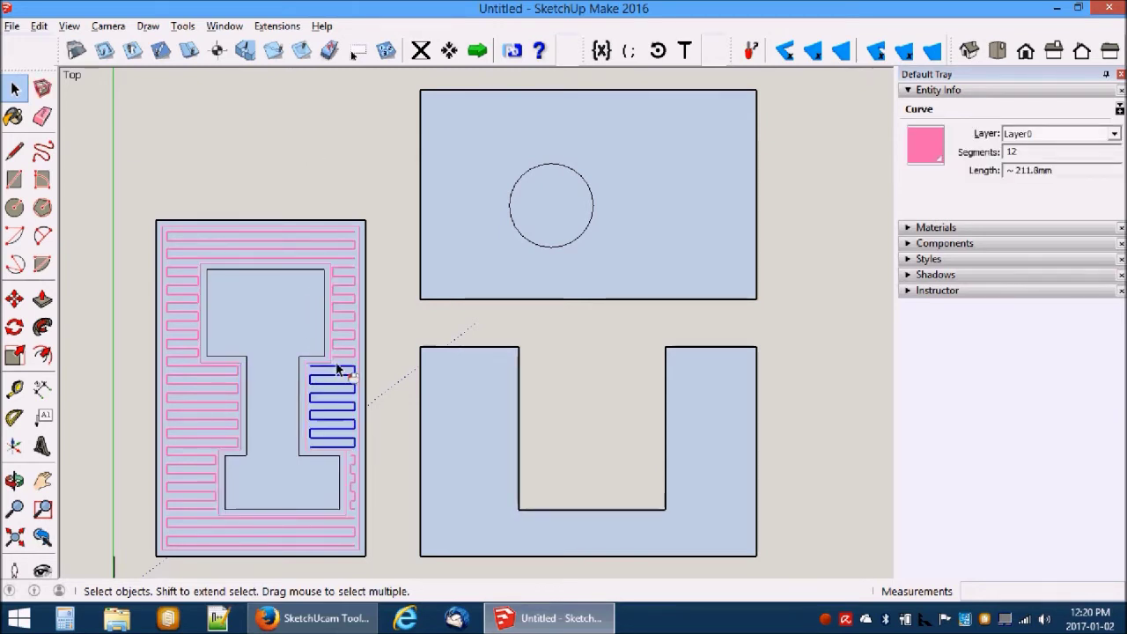
click(345, 358)
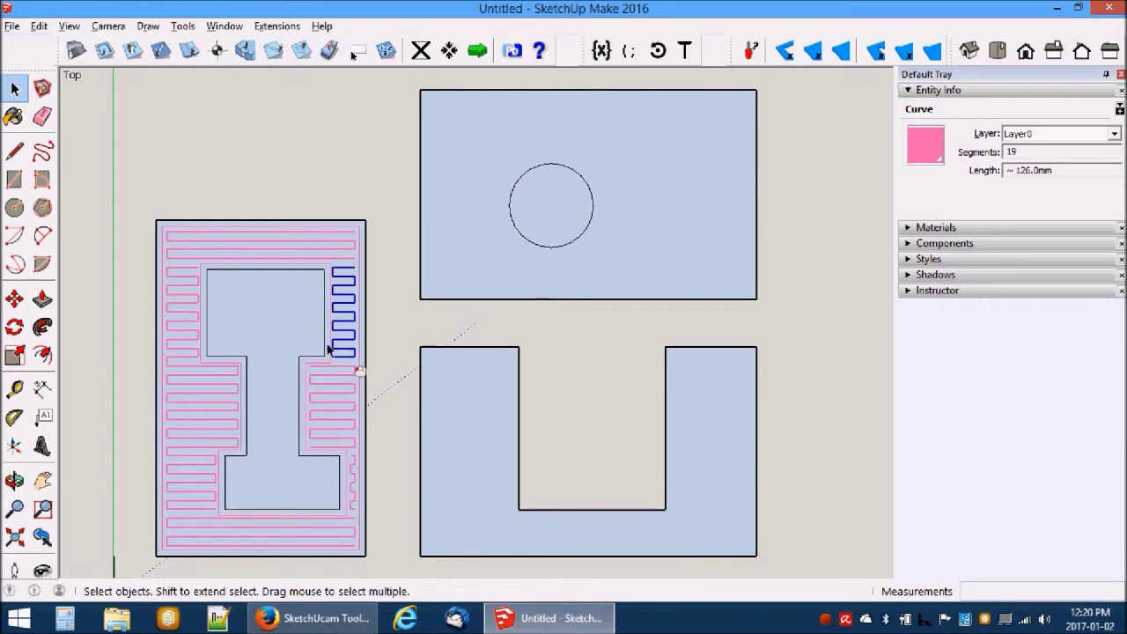
click(190, 274)
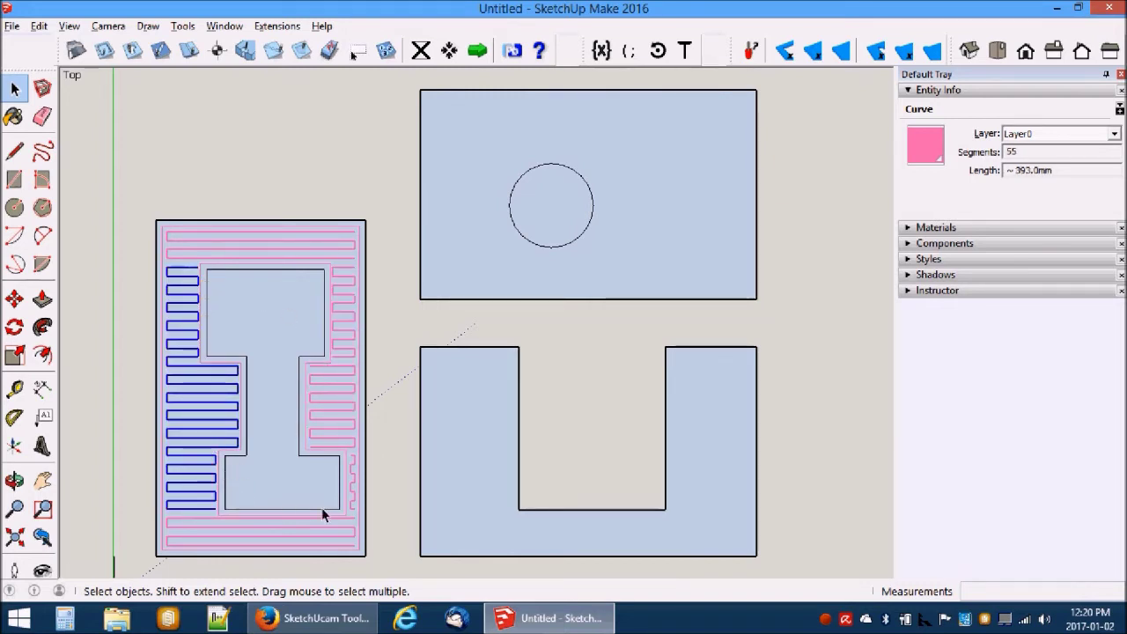
click(413, 369)
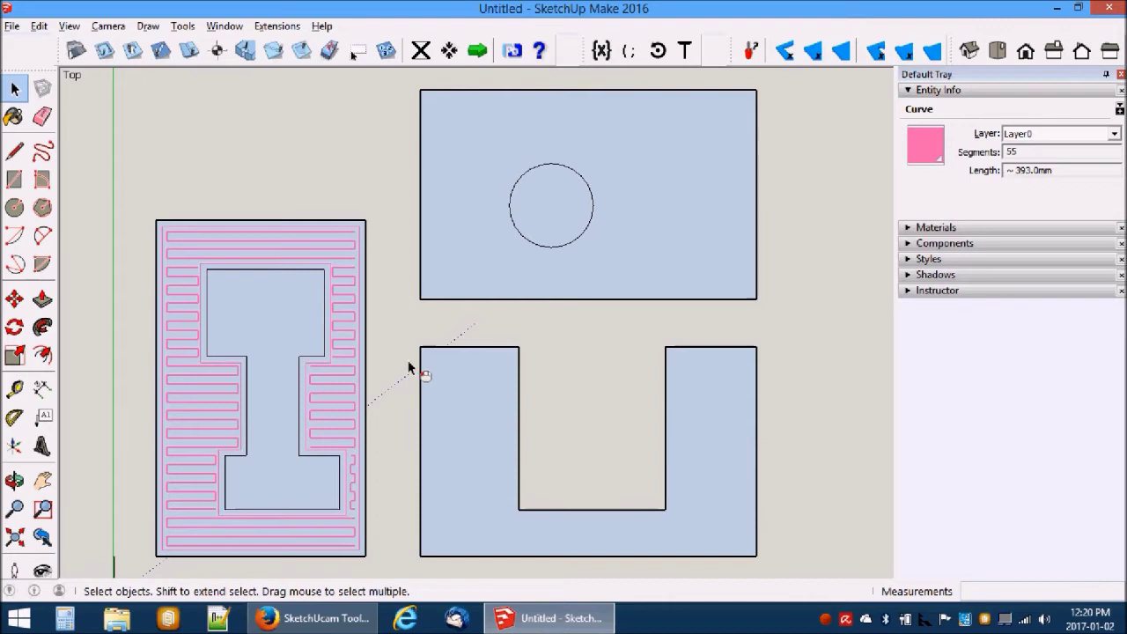
click(302, 52)
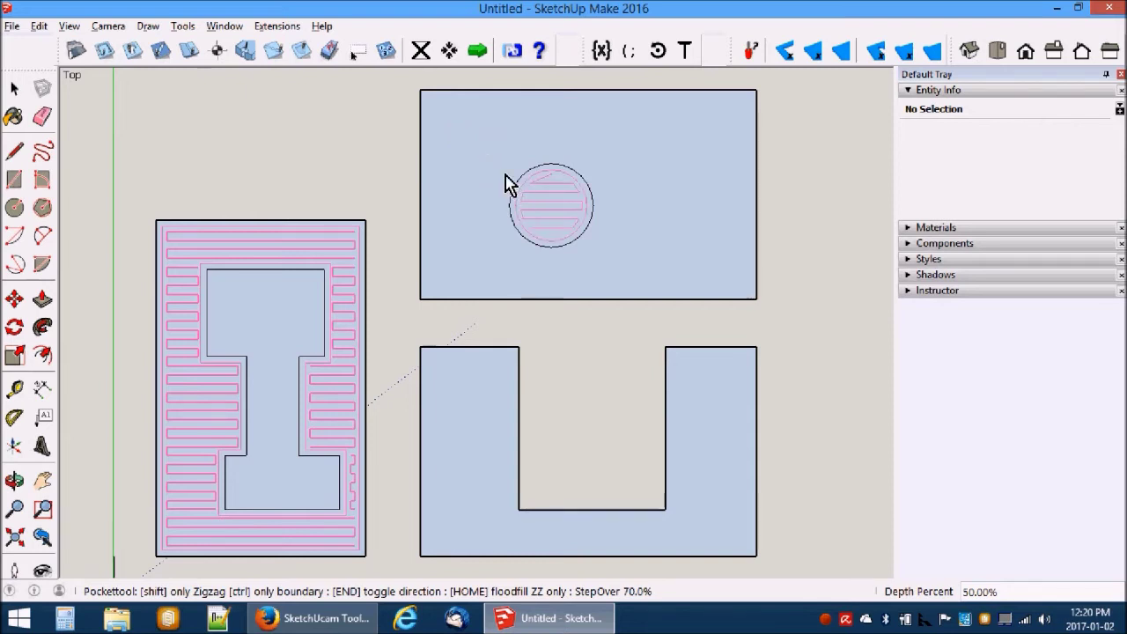
Pocket the upper face around the circular hole with vertical flood-mode zigzags
key(Home)
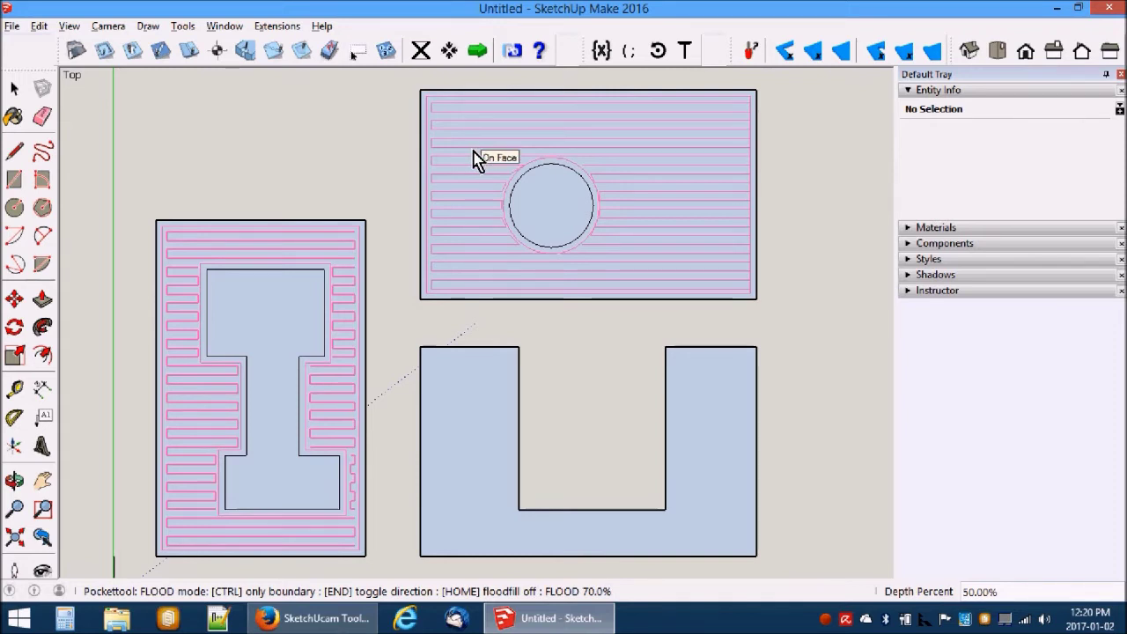
key(End)
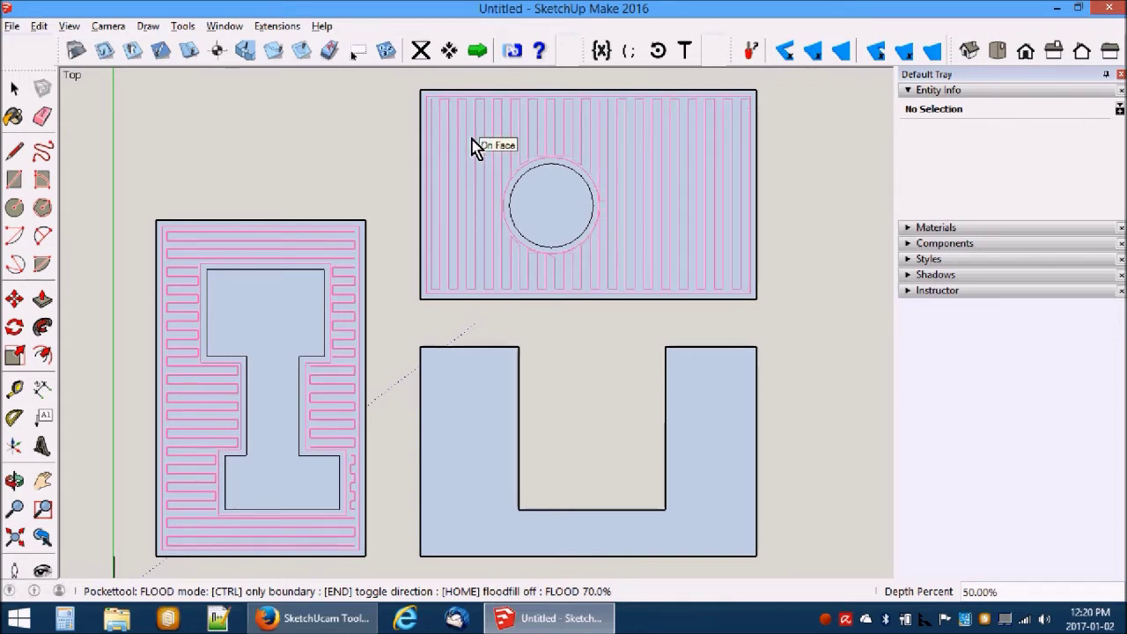
click(471, 148)
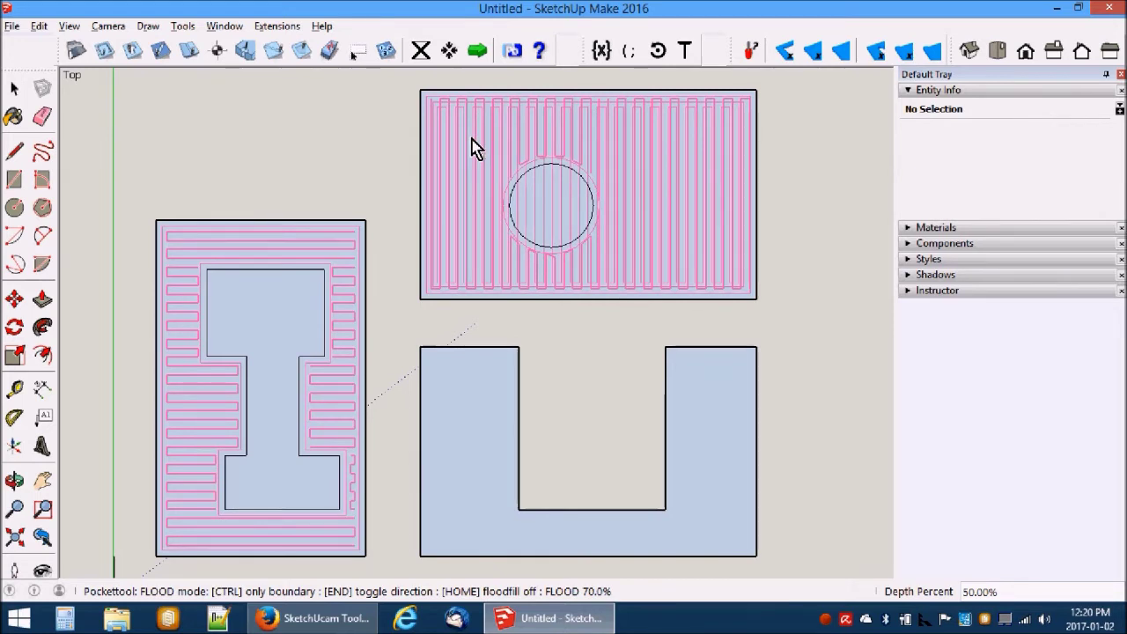
Fill the U-shaped face with a horizontal flood-mode zigzag pocket
key(Home)
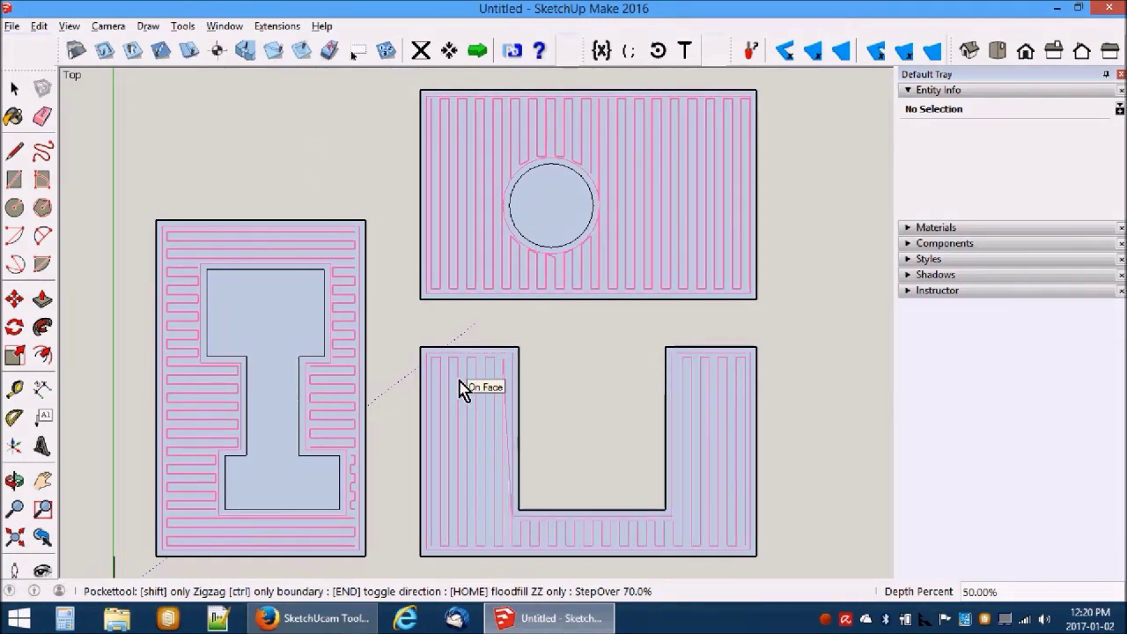
key(End)
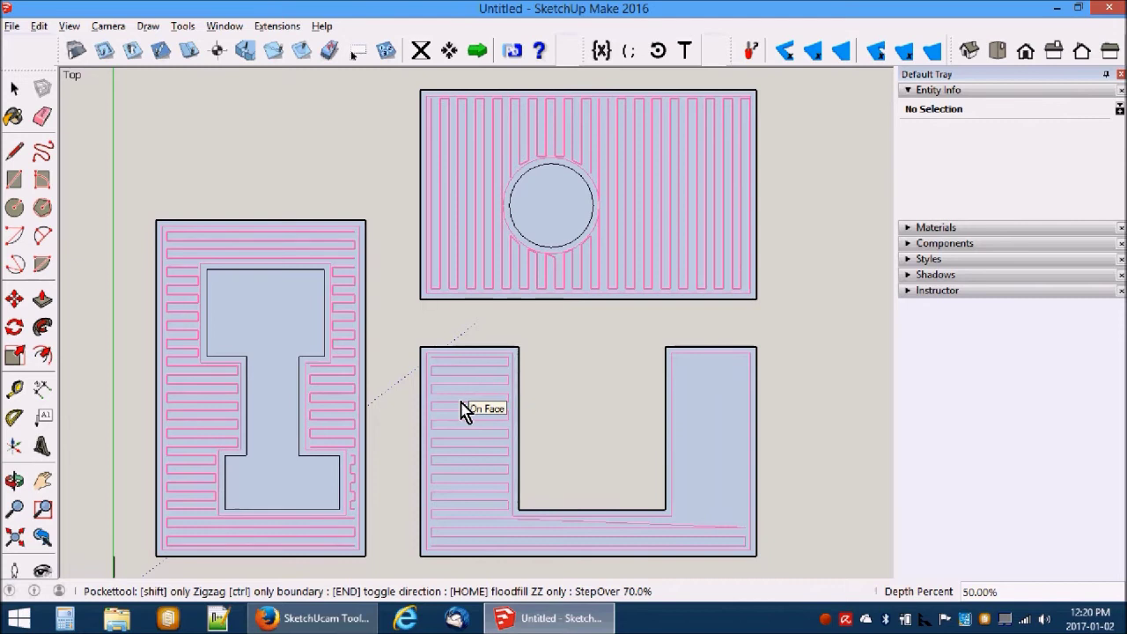
key(Home)
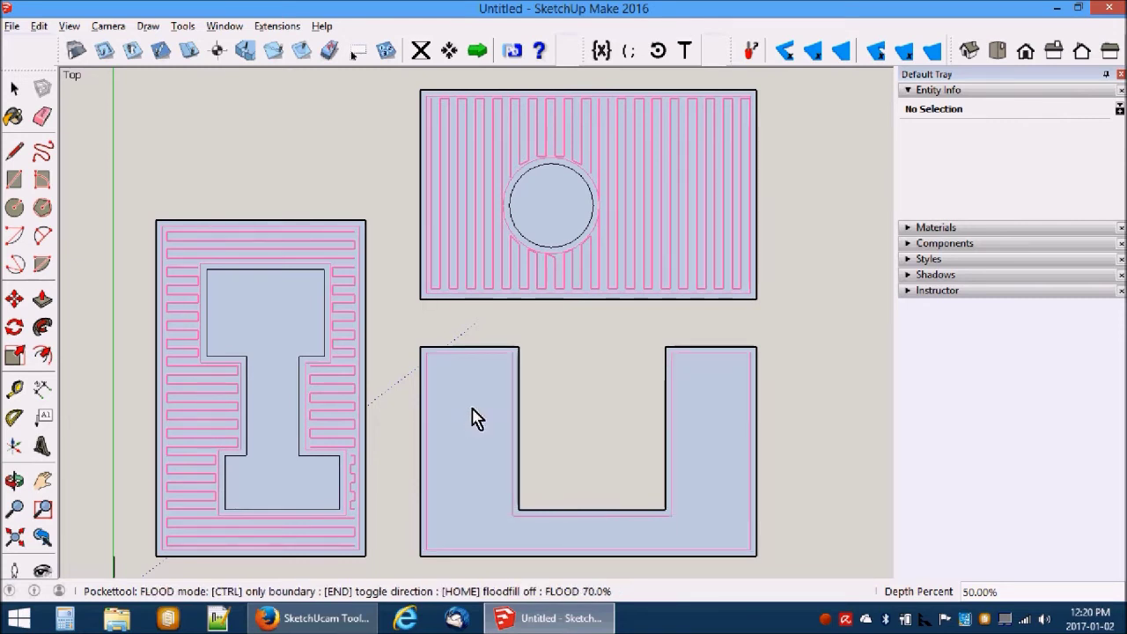
click(478, 433)
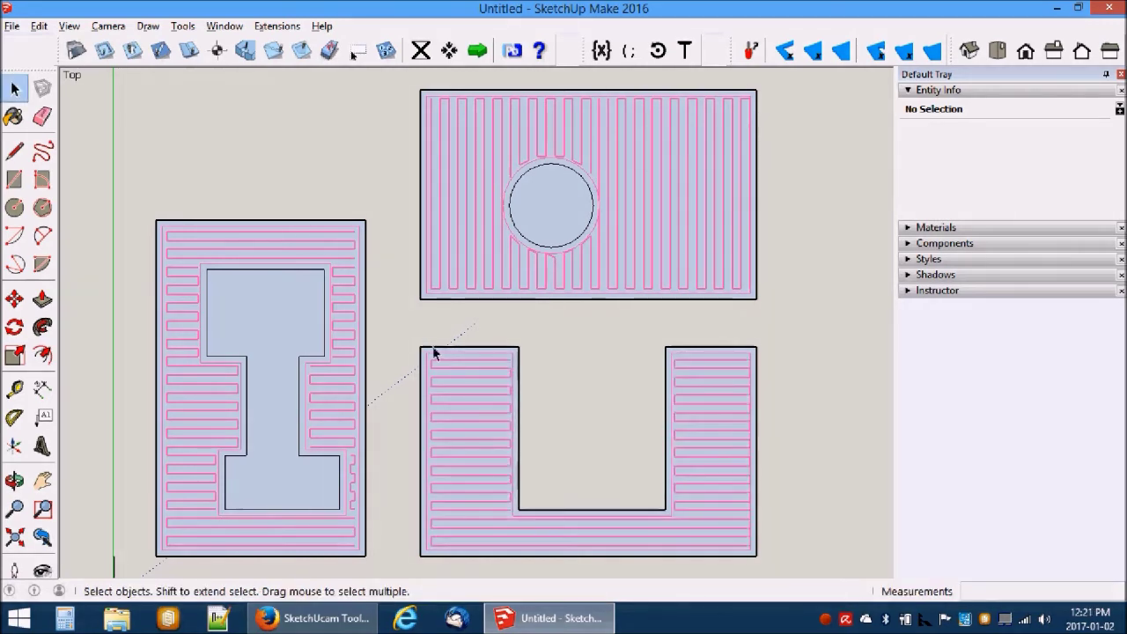
Inspect the U pocket's arm and bottom toolpaths, then return to the SketchUcam help in Firefox
click(447, 363)
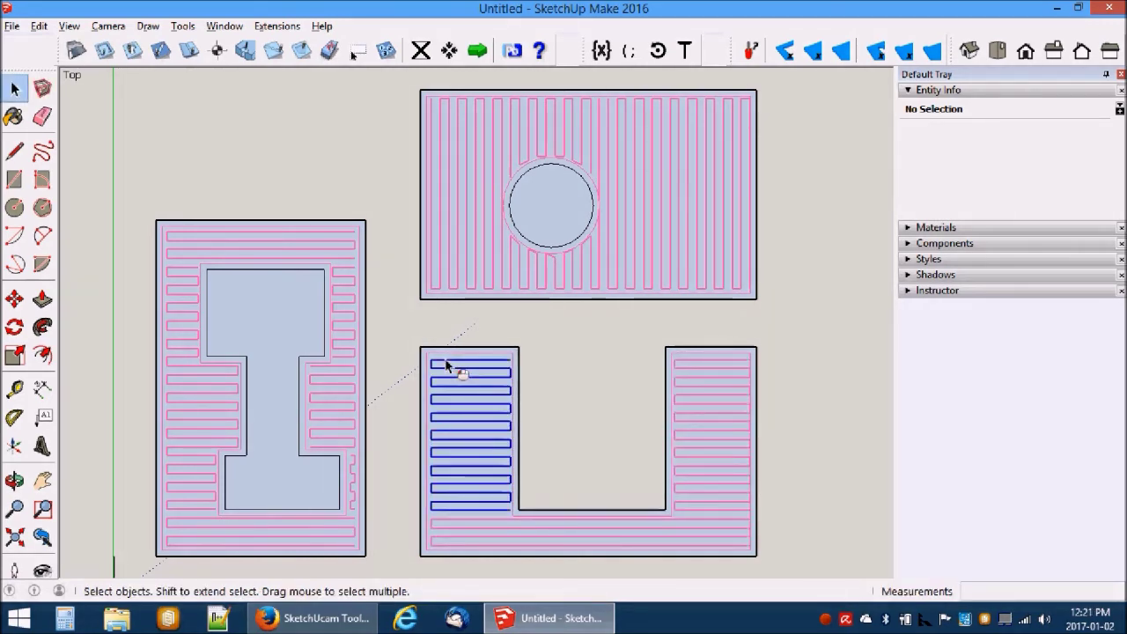
click(486, 527)
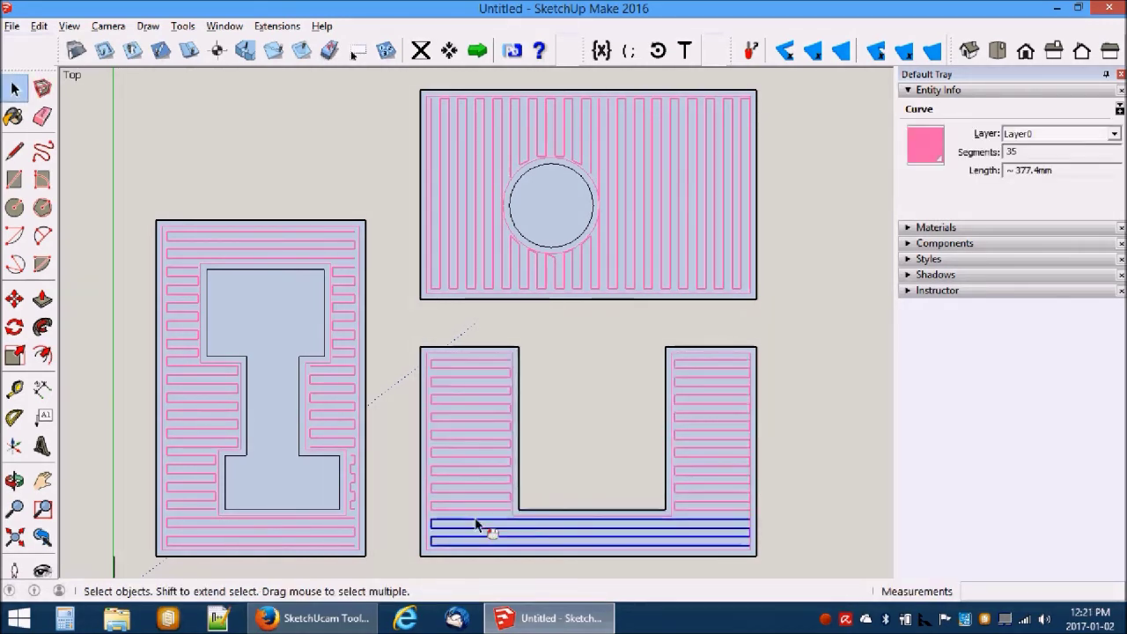
click(695, 519)
click(613, 409)
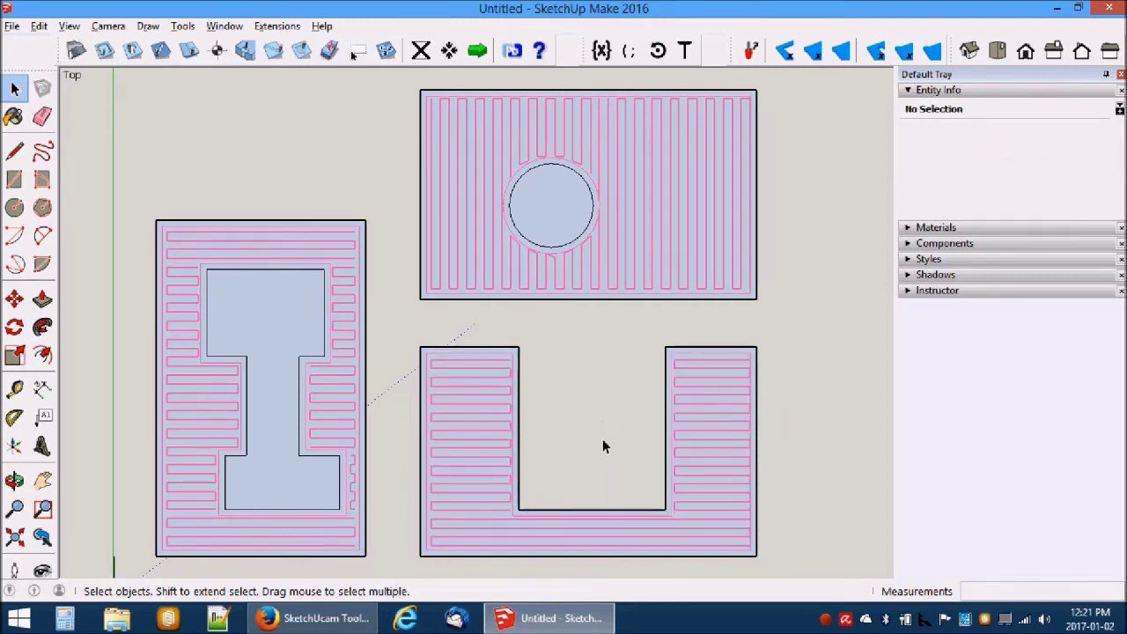
click(327, 613)
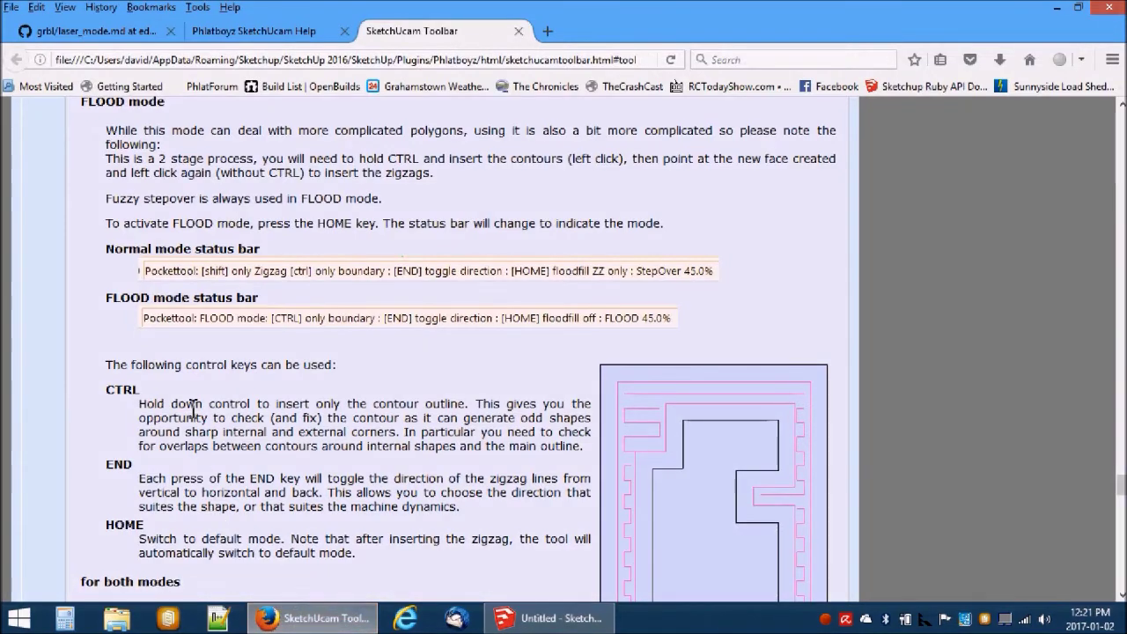
Open the default-options how-to in a new tab and follow it to the Laser Control section
click(233, 31)
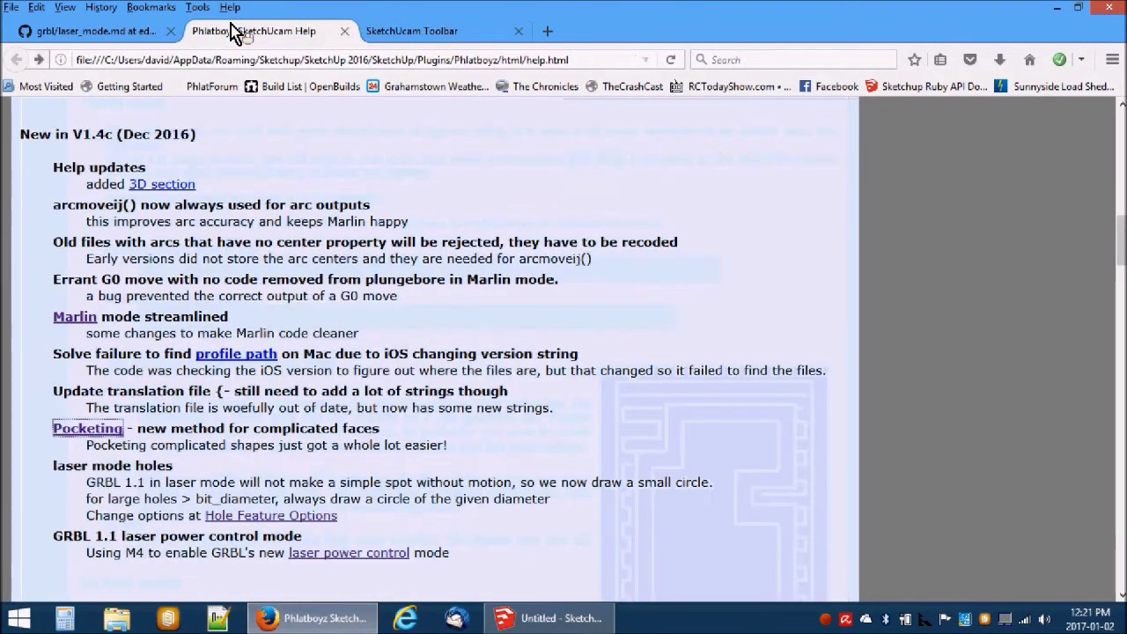
middle_click(273, 518)
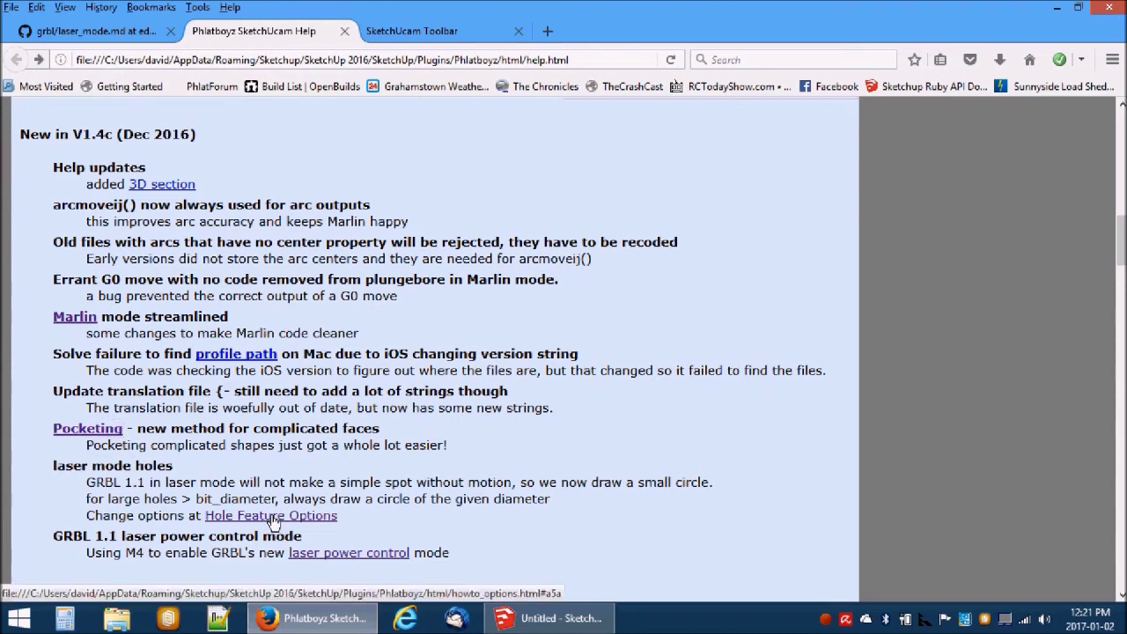
click(423, 31)
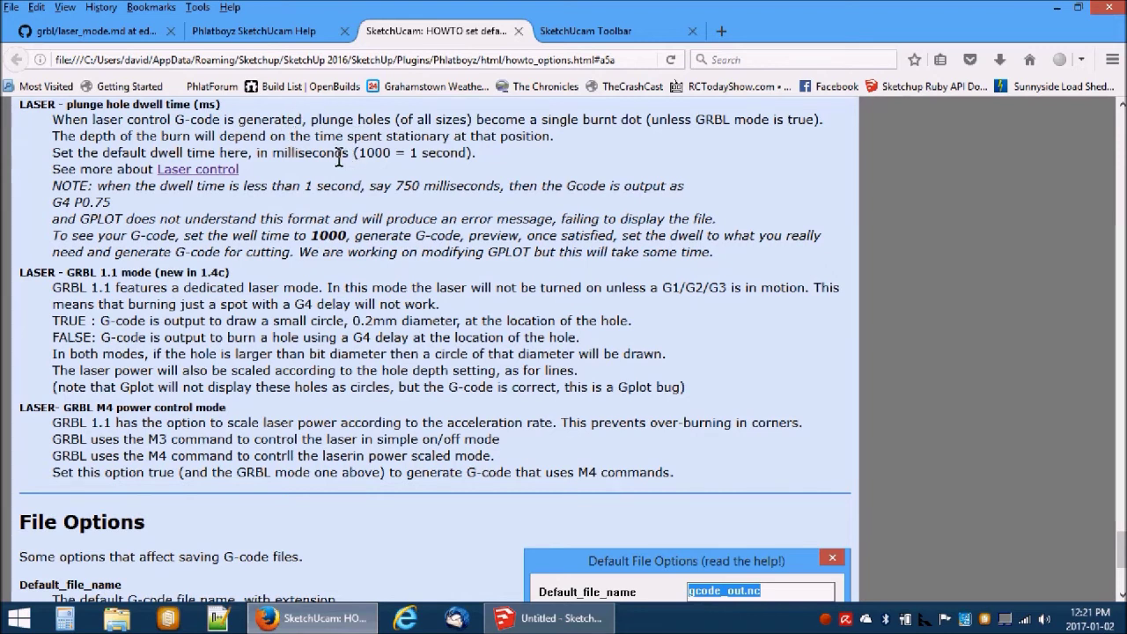
click(193, 170)
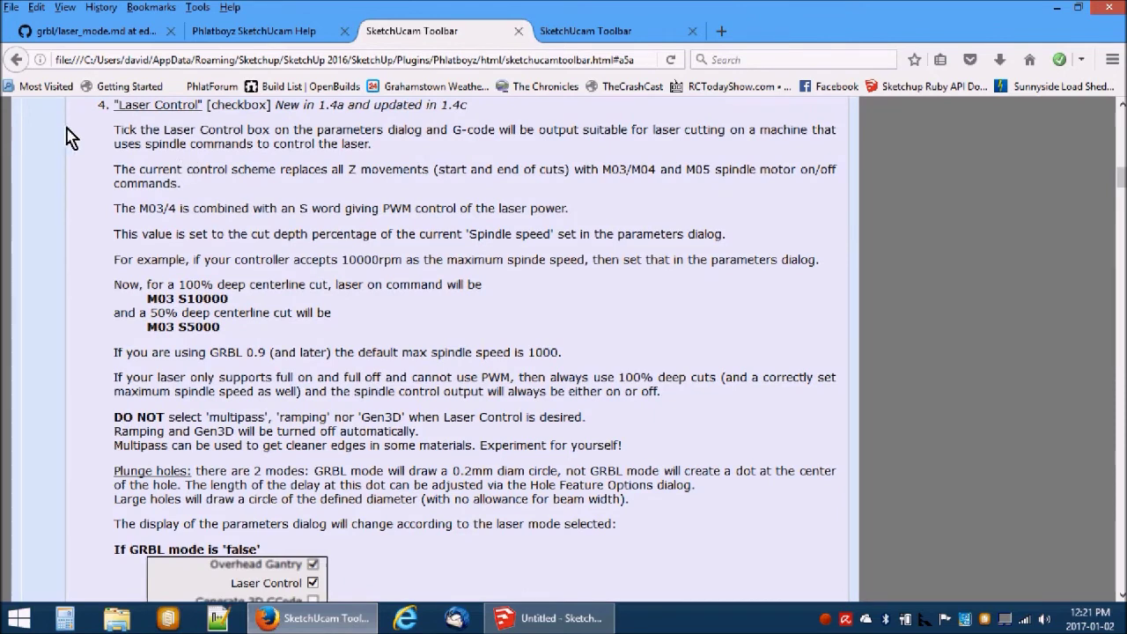
scroll(70, 136, down, 5)
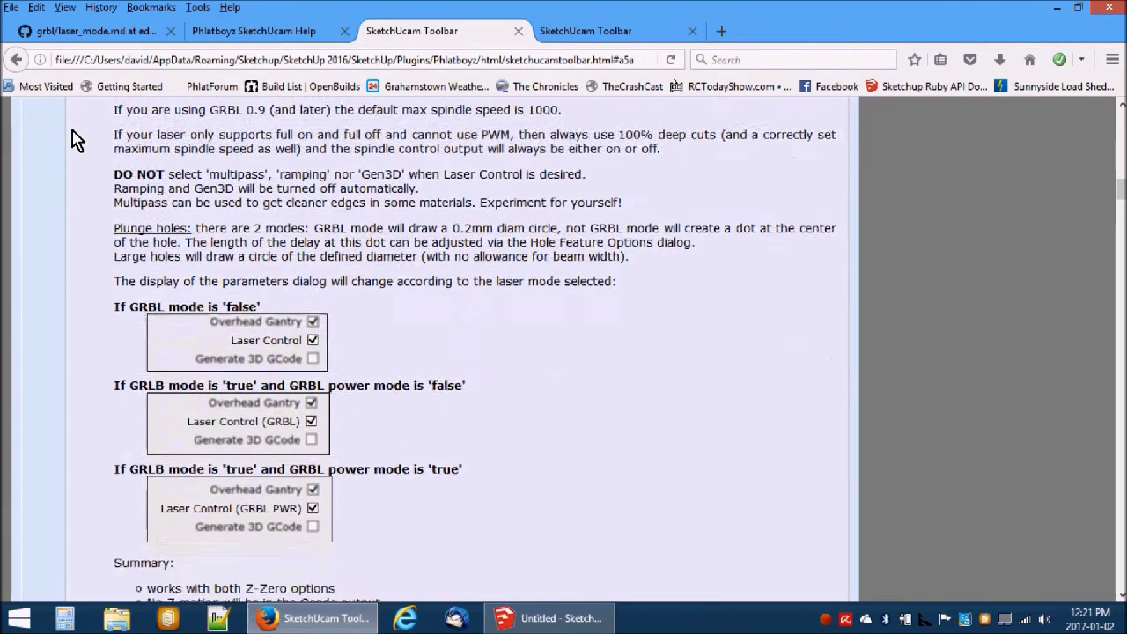
scroll(77, 141, down, 2)
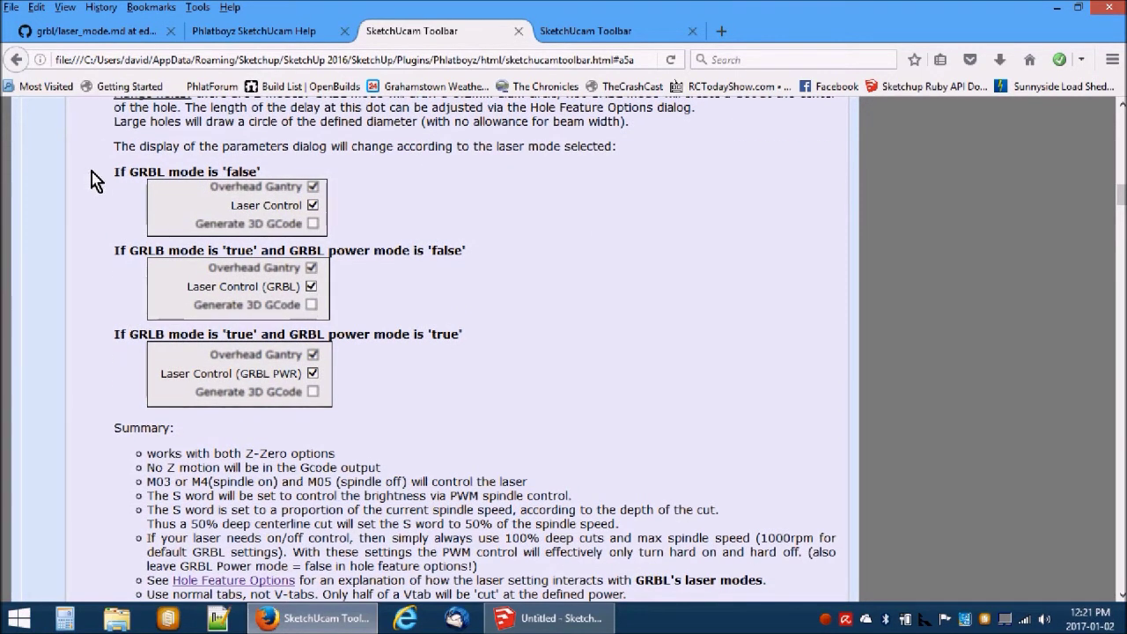
scroll(476, 310, up, 15)
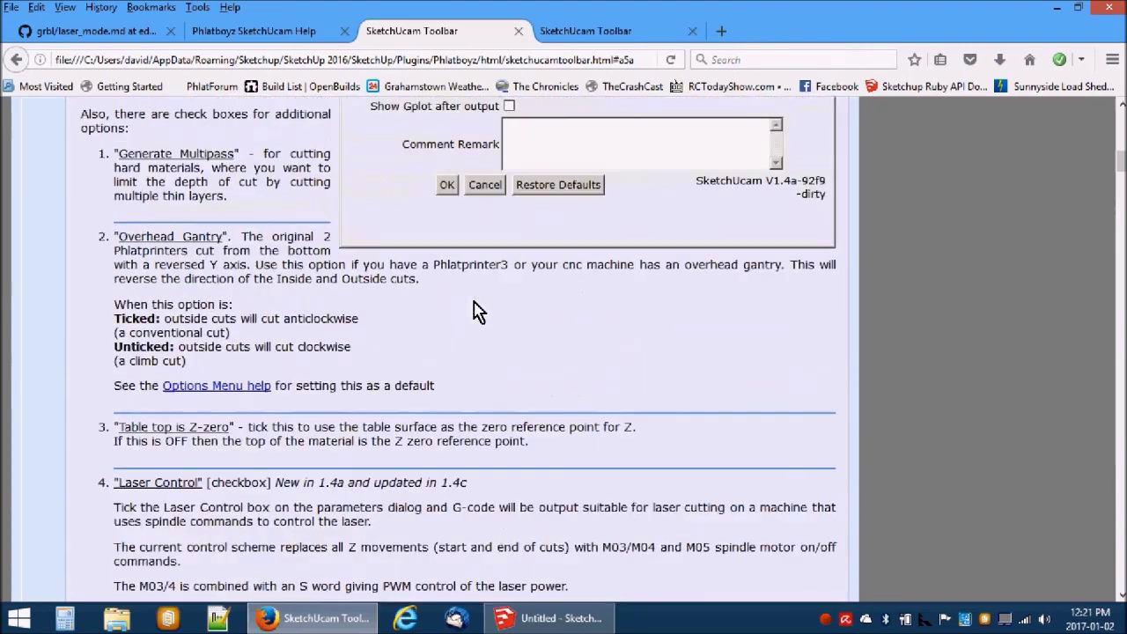
scroll(476, 310, up, 3)
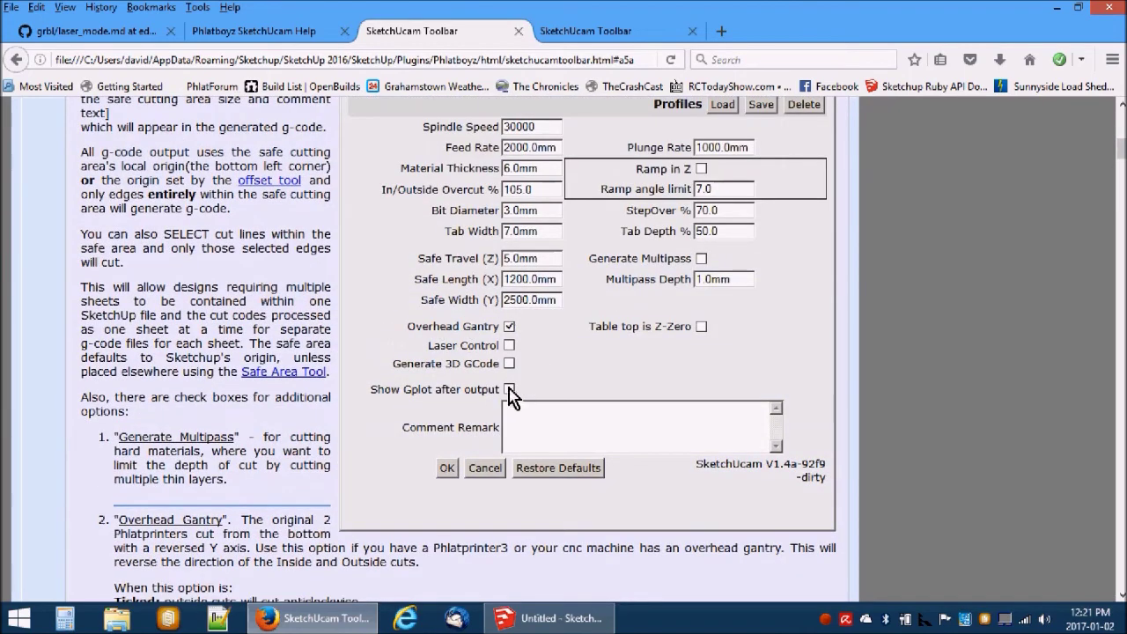
scroll(520, 375, down, 13)
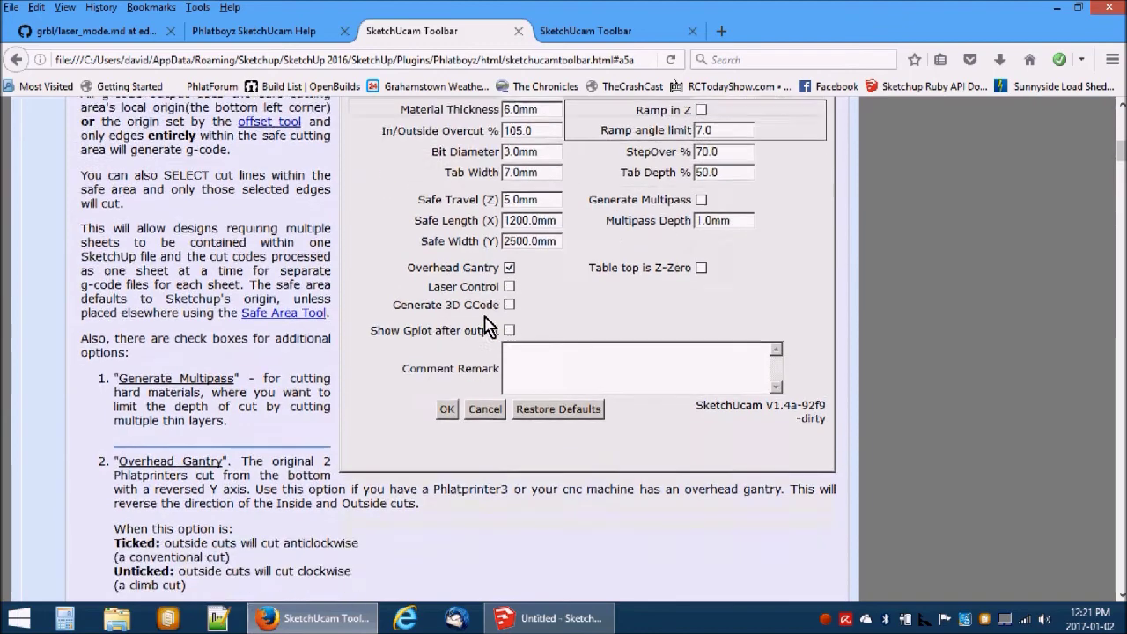
scroll(489, 326, down, 11)
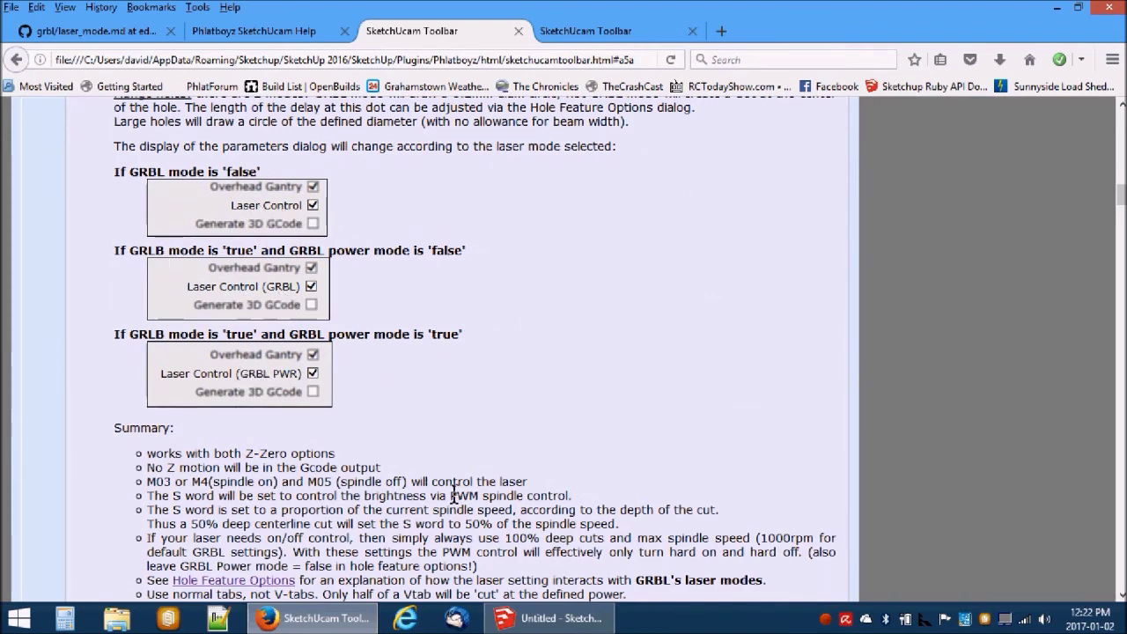
Open Tools > Phlatboyz > Options > Hole Feature Options in SketchUp
click(543, 626)
click(183, 26)
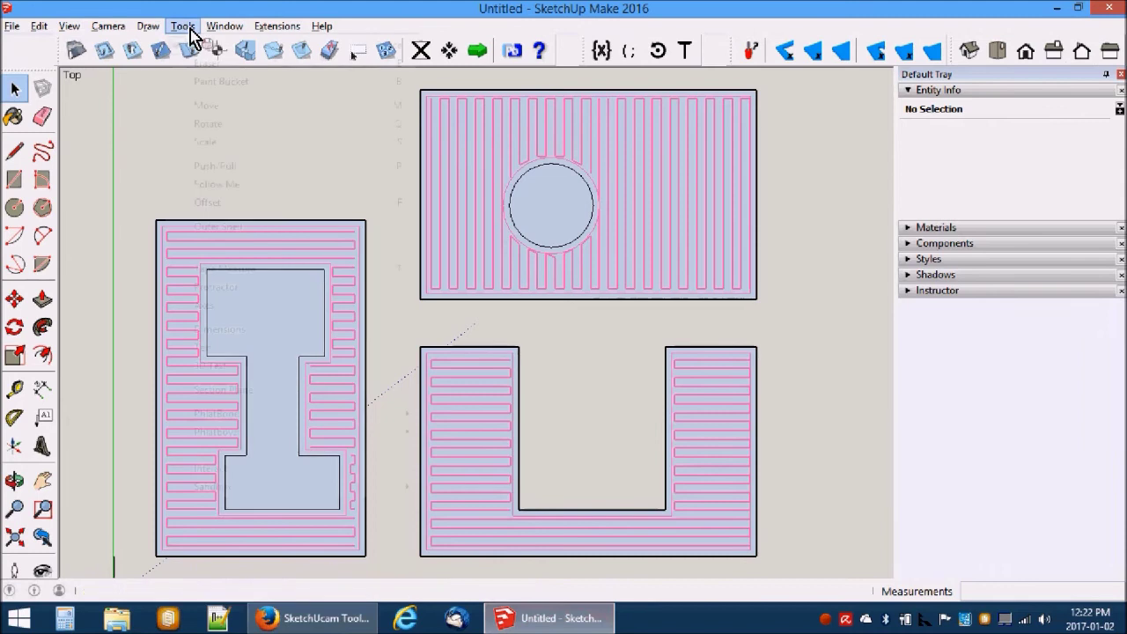
mouse_move(216, 432)
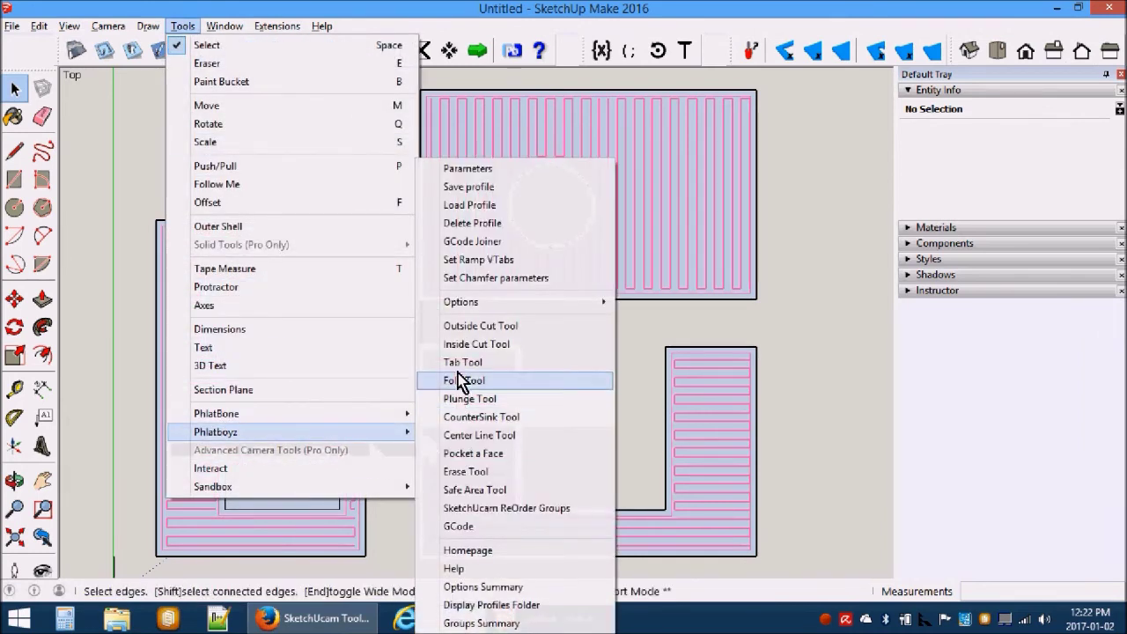
mouse_move(458, 304)
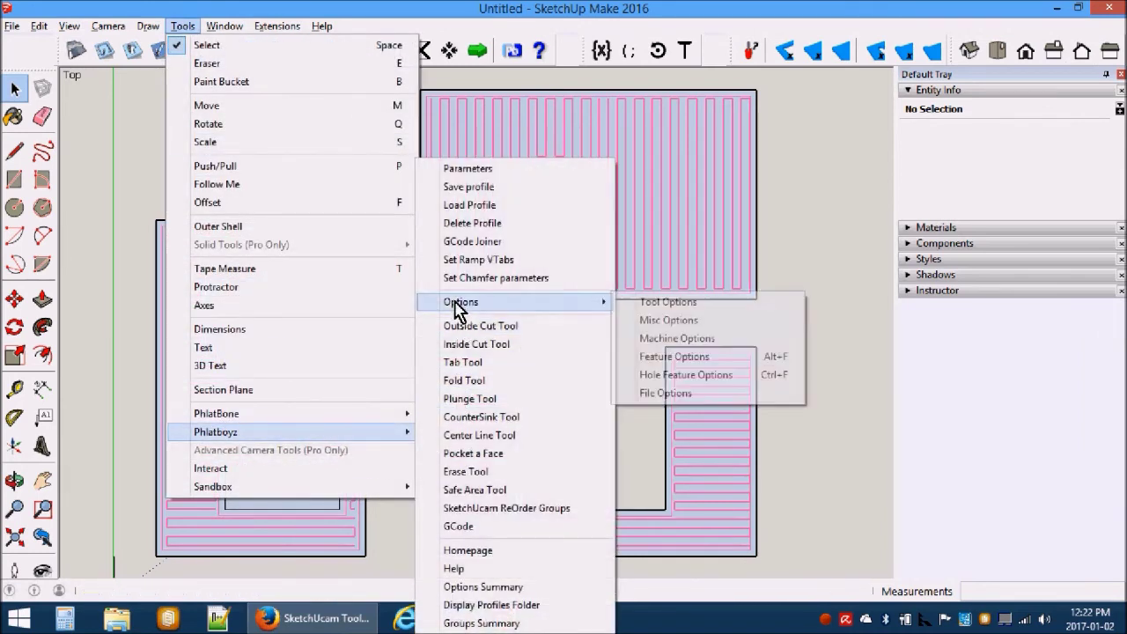
click(669, 377)
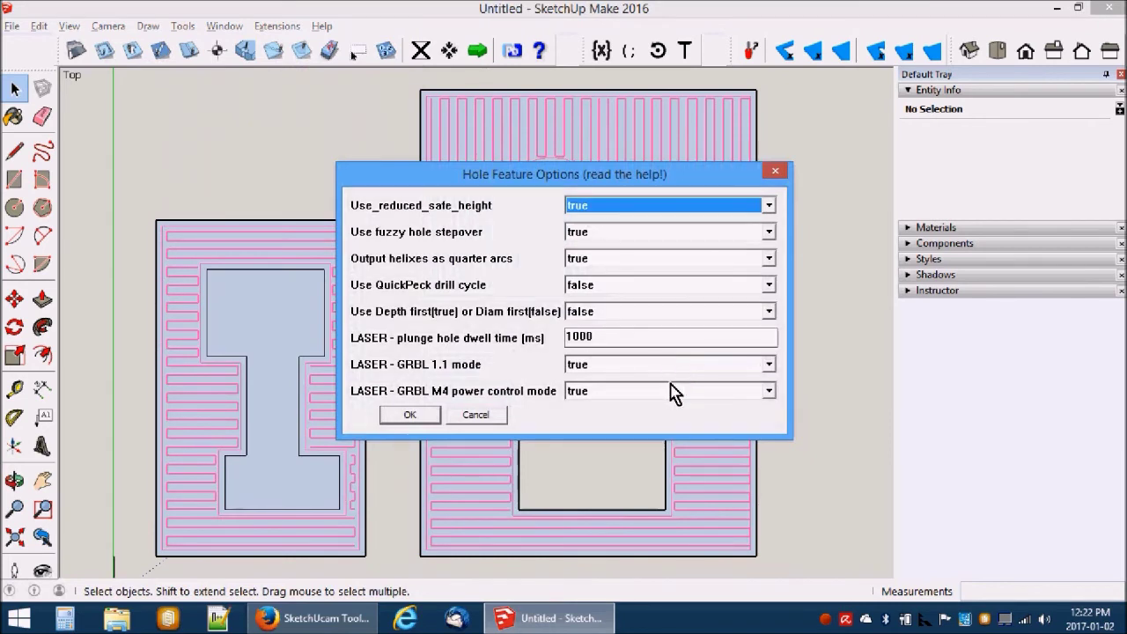
Leave both LASER GRBL 1.1 mode and M4 power control mode set to true
click(616, 374)
click(618, 396)
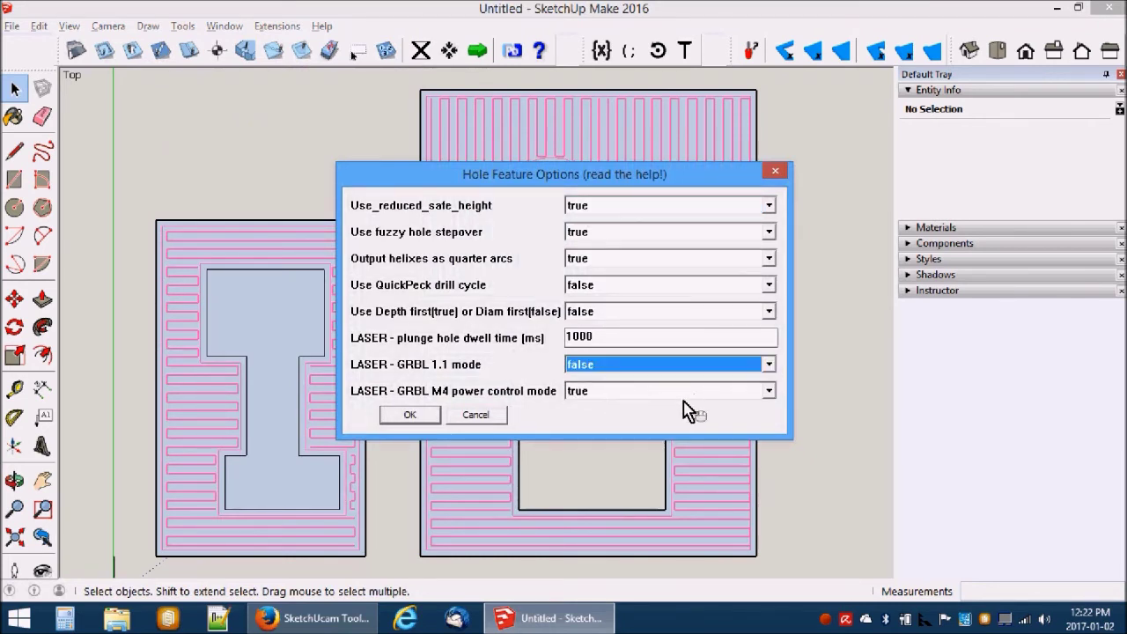
click(669, 398)
click(611, 424)
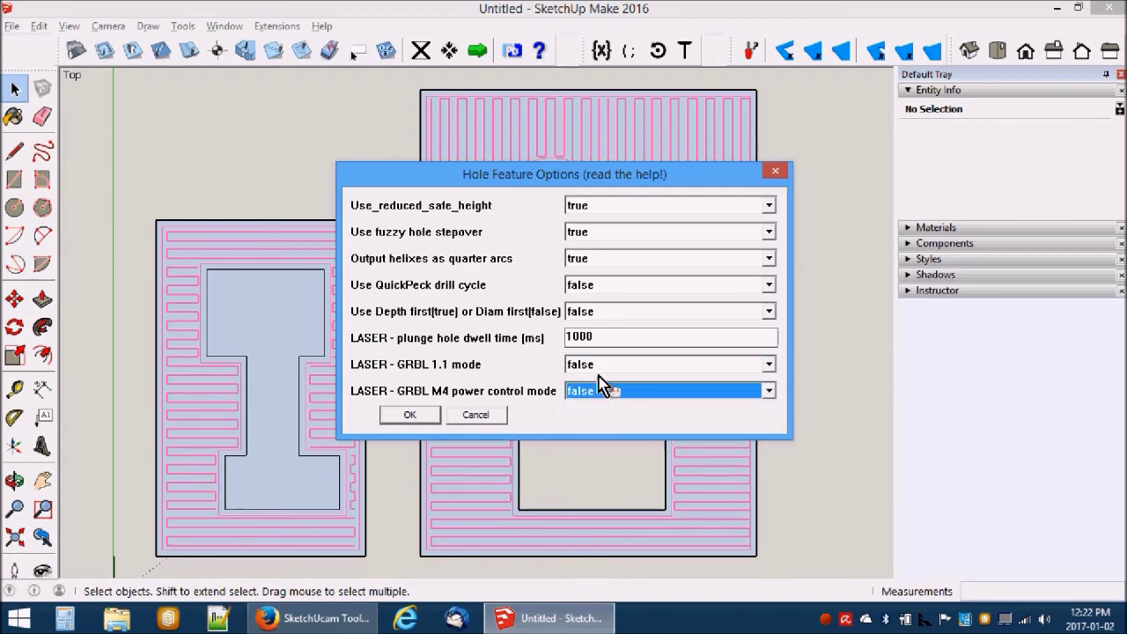
click(604, 370)
click(606, 376)
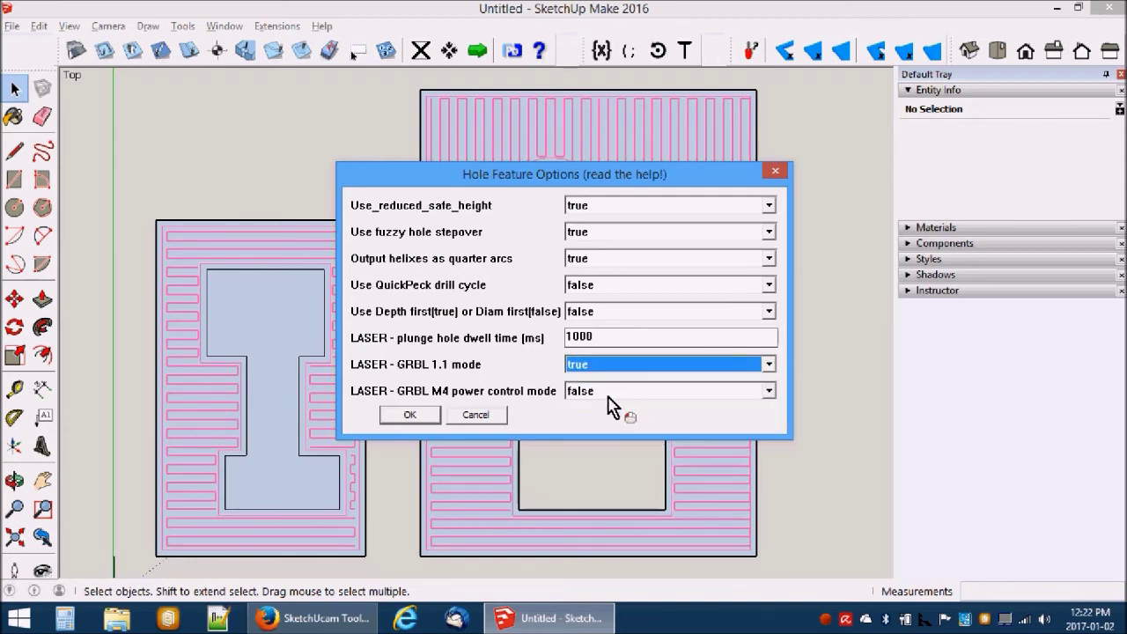
click(620, 402)
click(607, 407)
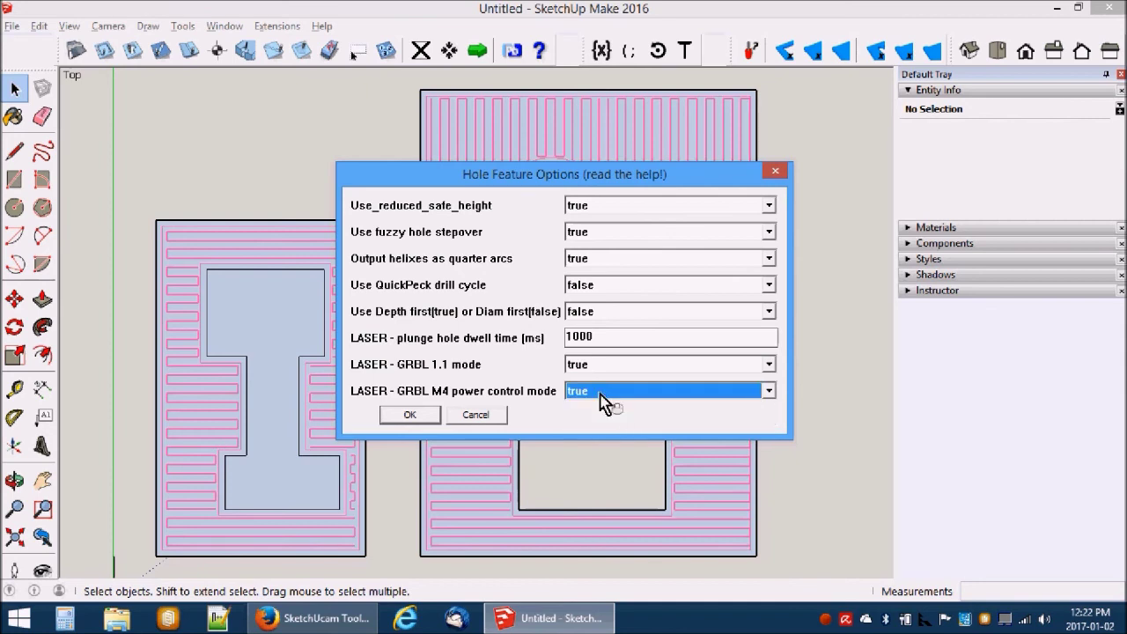
Save the hole feature laser settings, then review and close the cutting parameters with laser control off
click(410, 417)
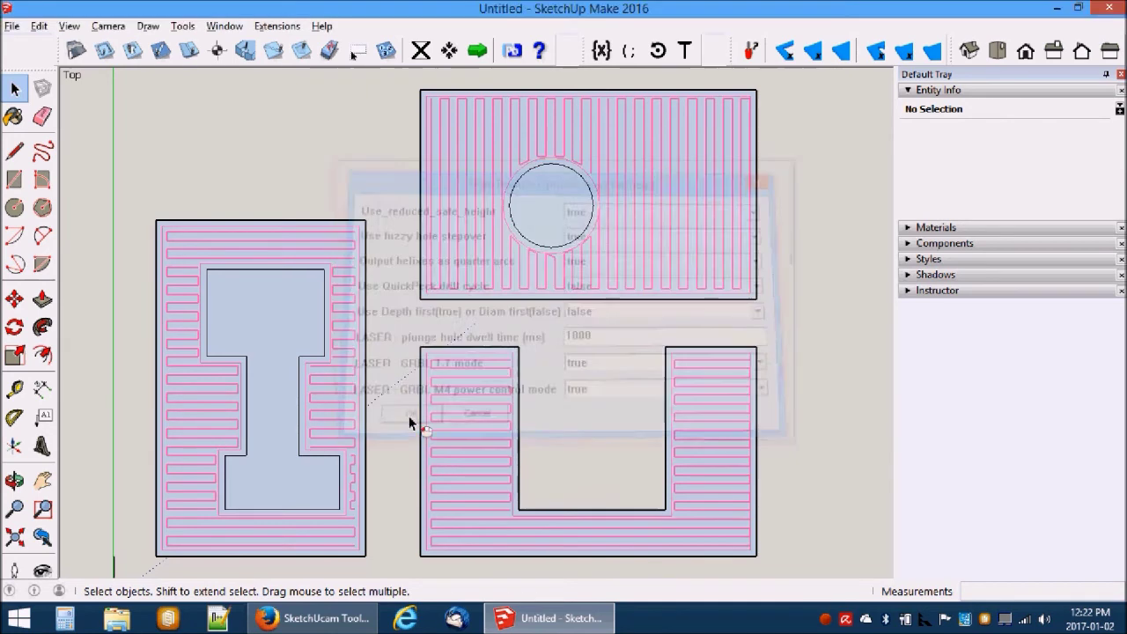
click(77, 53)
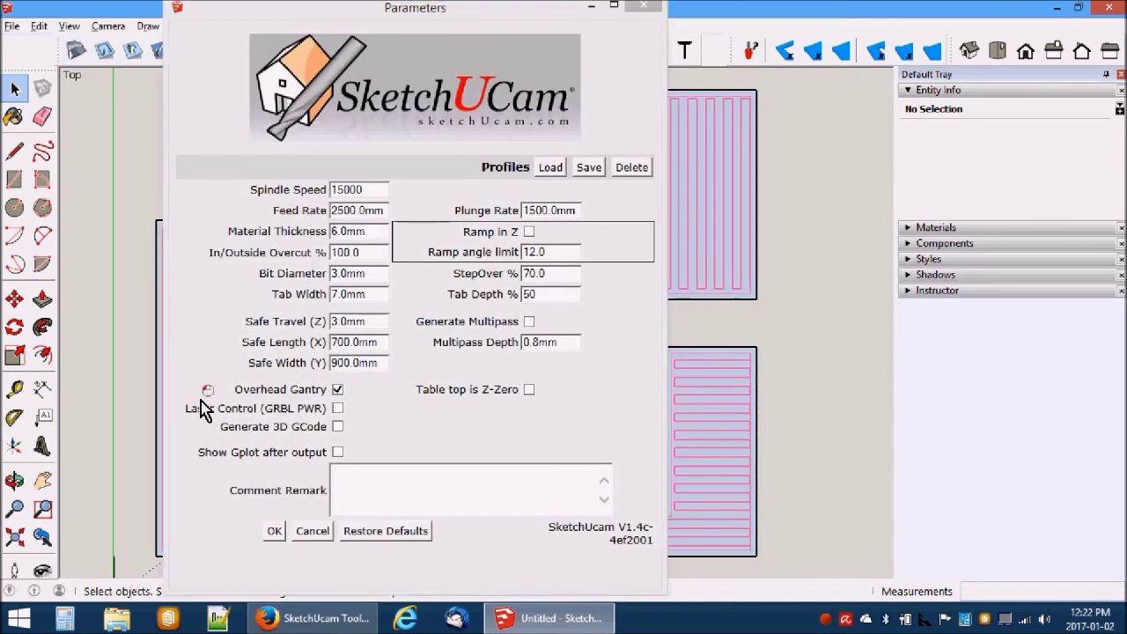
mouse_move(345, 423)
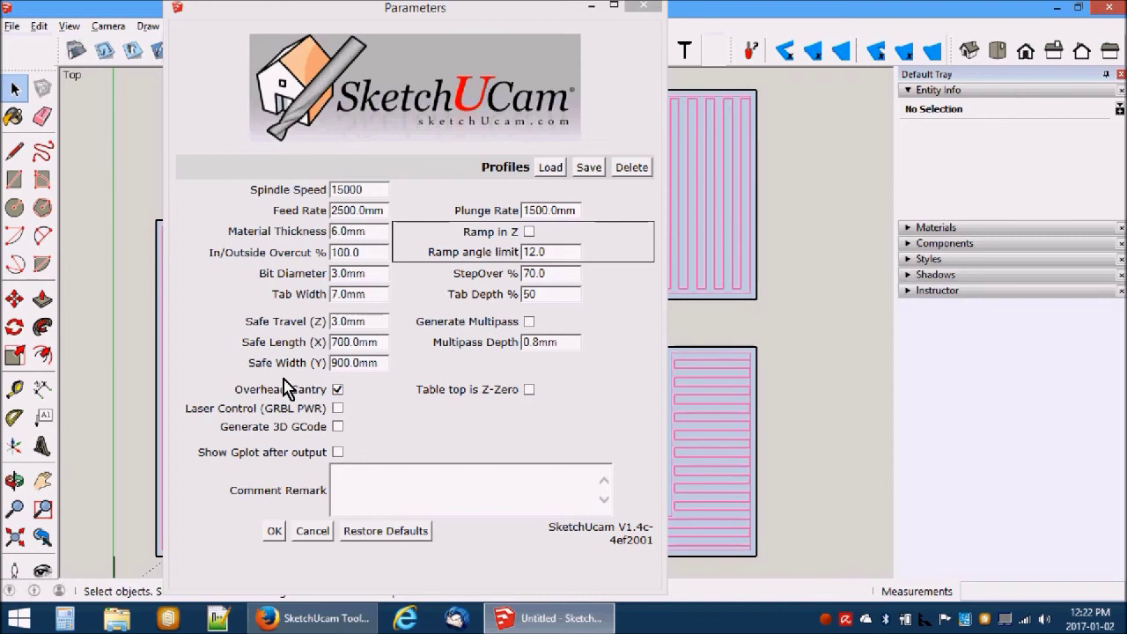
click(275, 532)
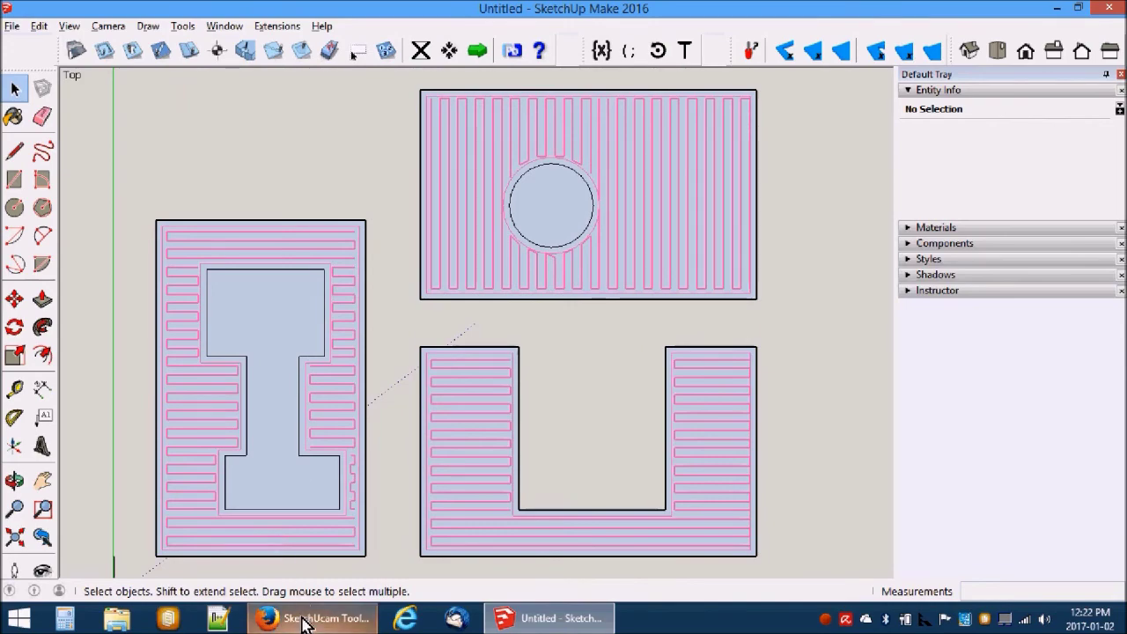
Open the Grbl v1.1 Laser Mode documentation from the SketchUcam help and read through it
click(313, 619)
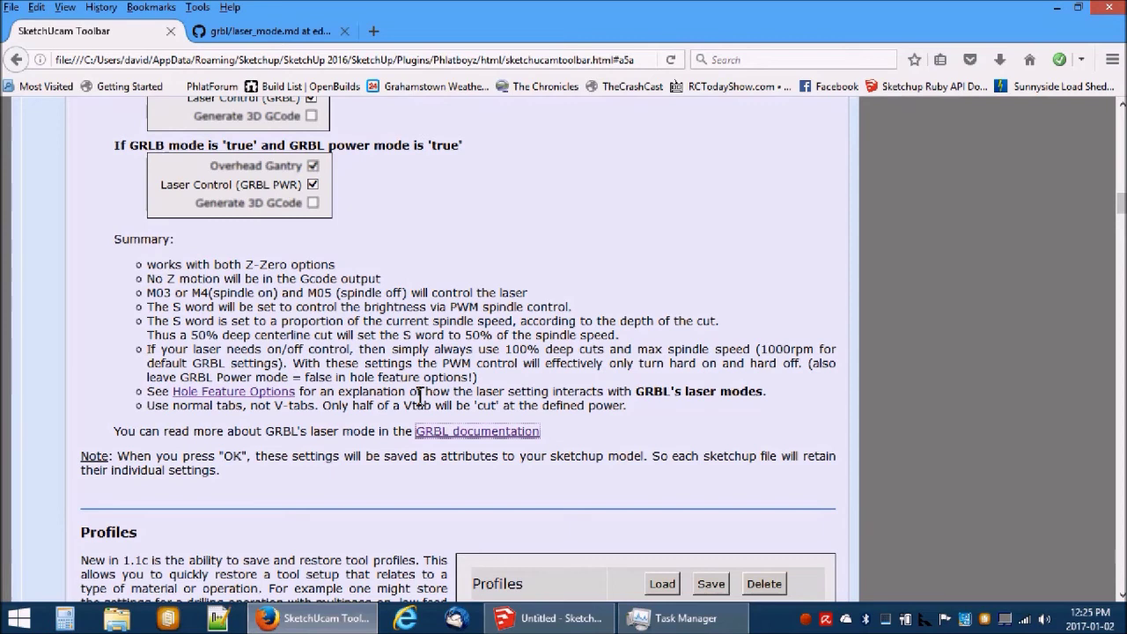
click(537, 431)
click(255, 33)
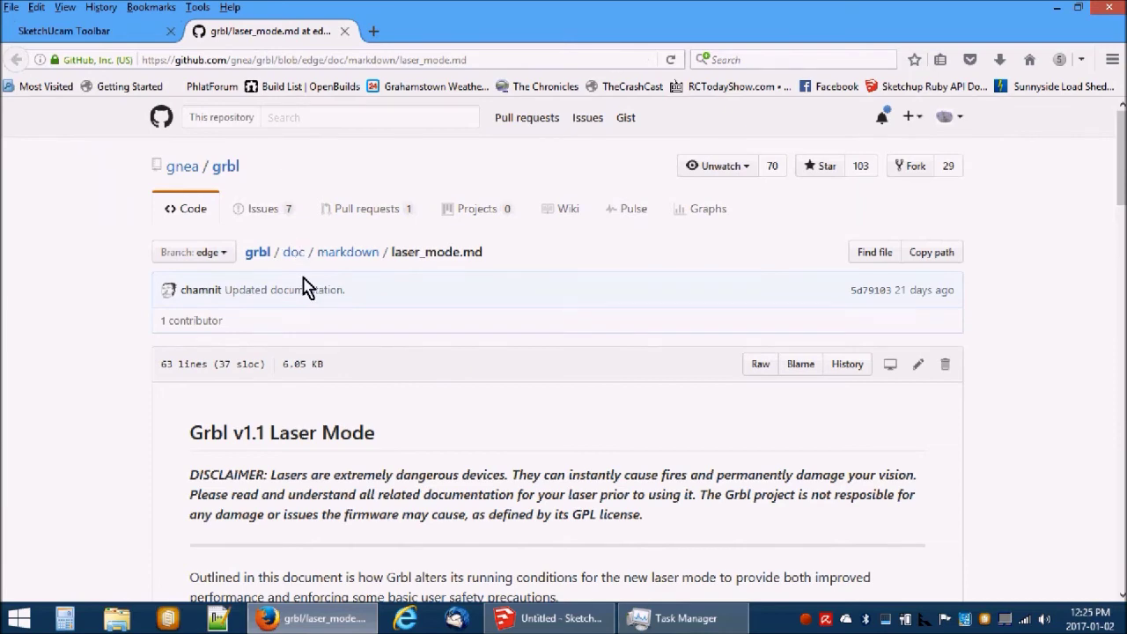
scroll(304, 288, down, 5)
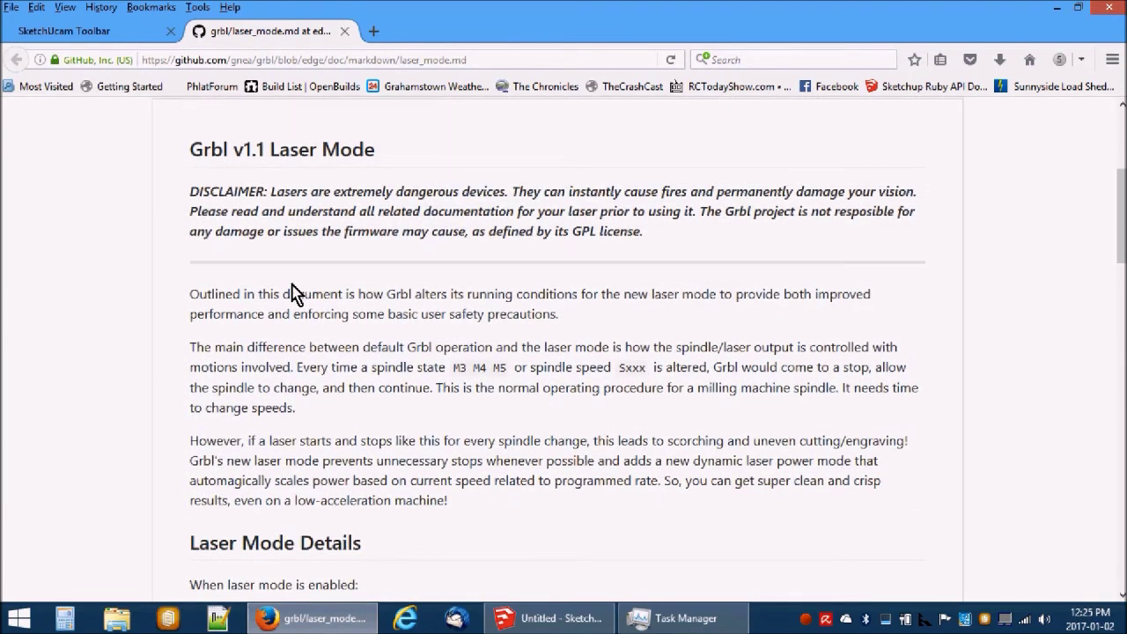
scroll(295, 293, down, 7)
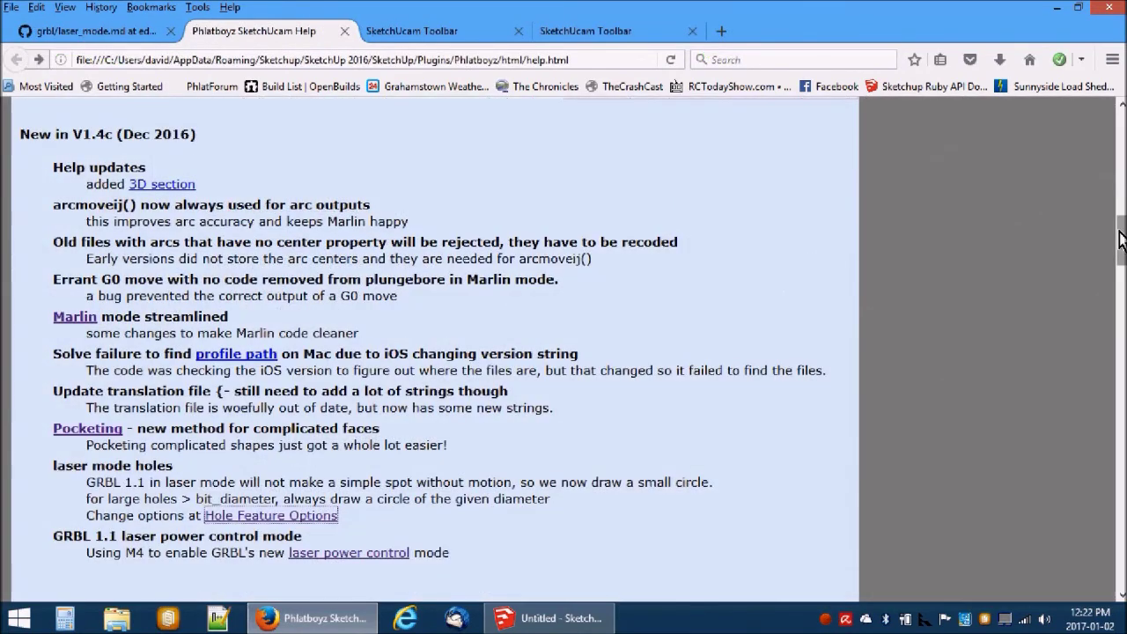
drag(1120, 237, 1120, 153)
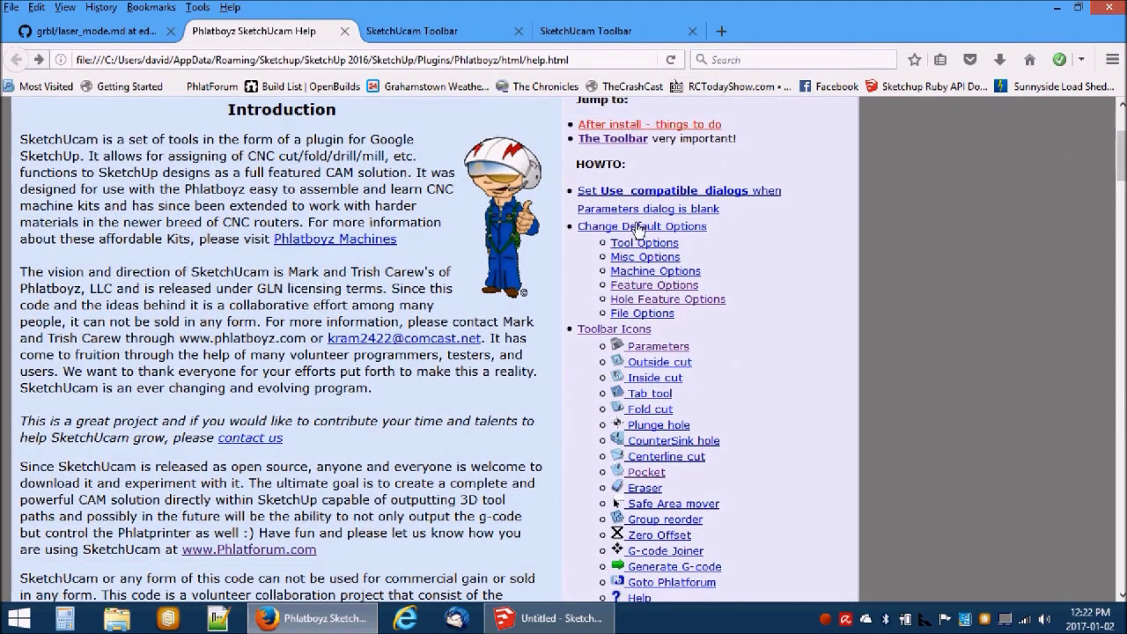
scroll(739, 549, down, 5)
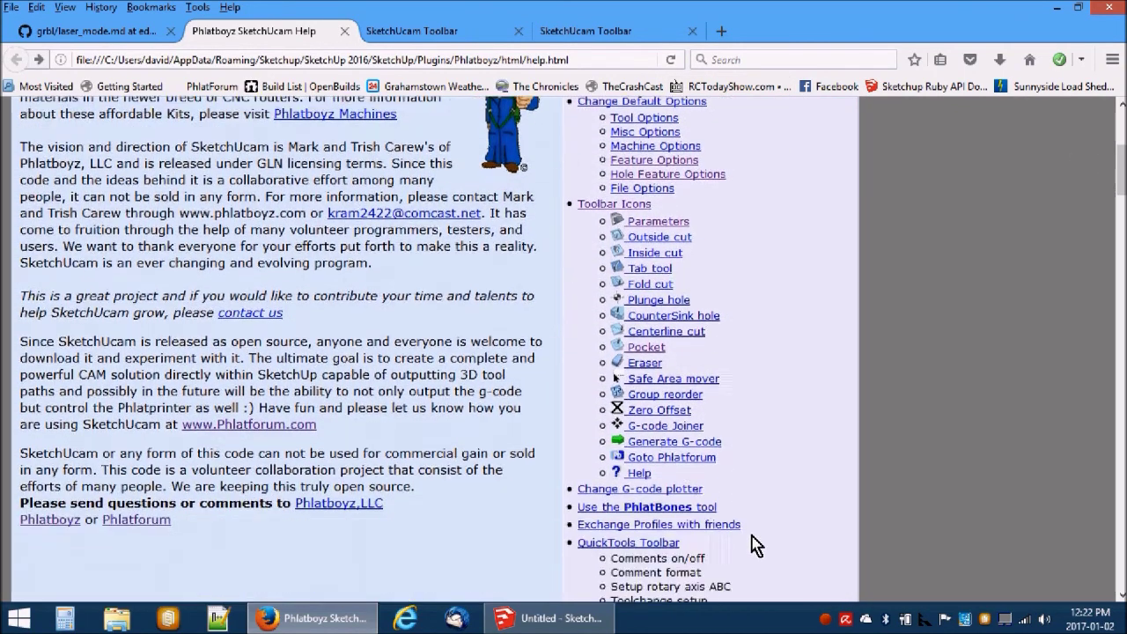